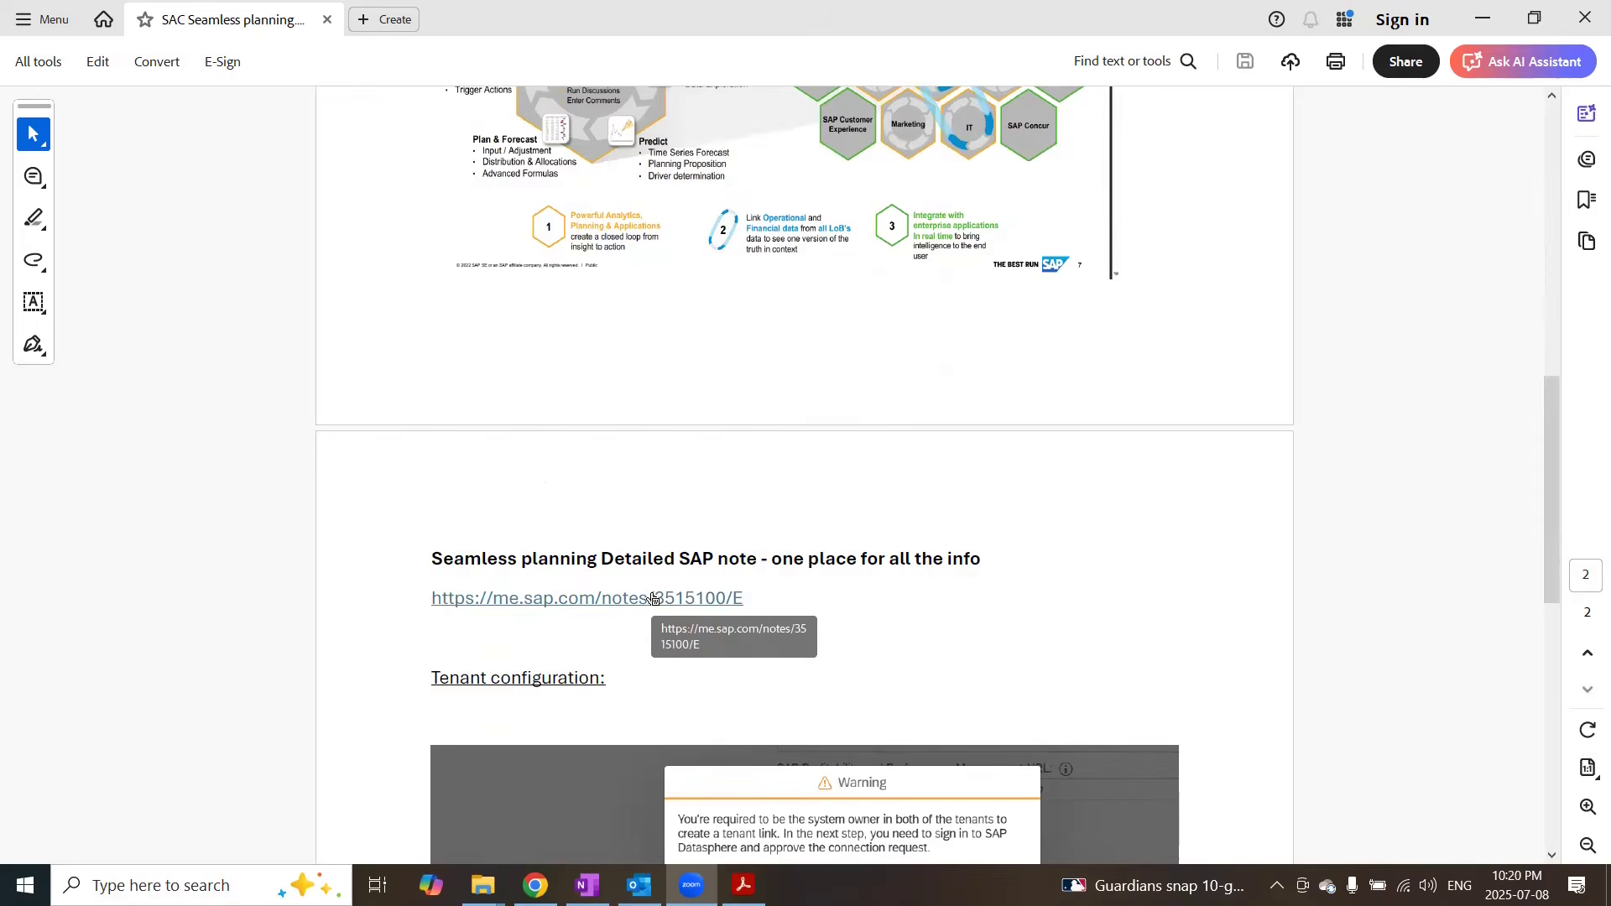
# Step: Open the linked SAP note 3515100 on seamless planning and read through its checkpoints and prerequisites
pyautogui.click(654, 598)
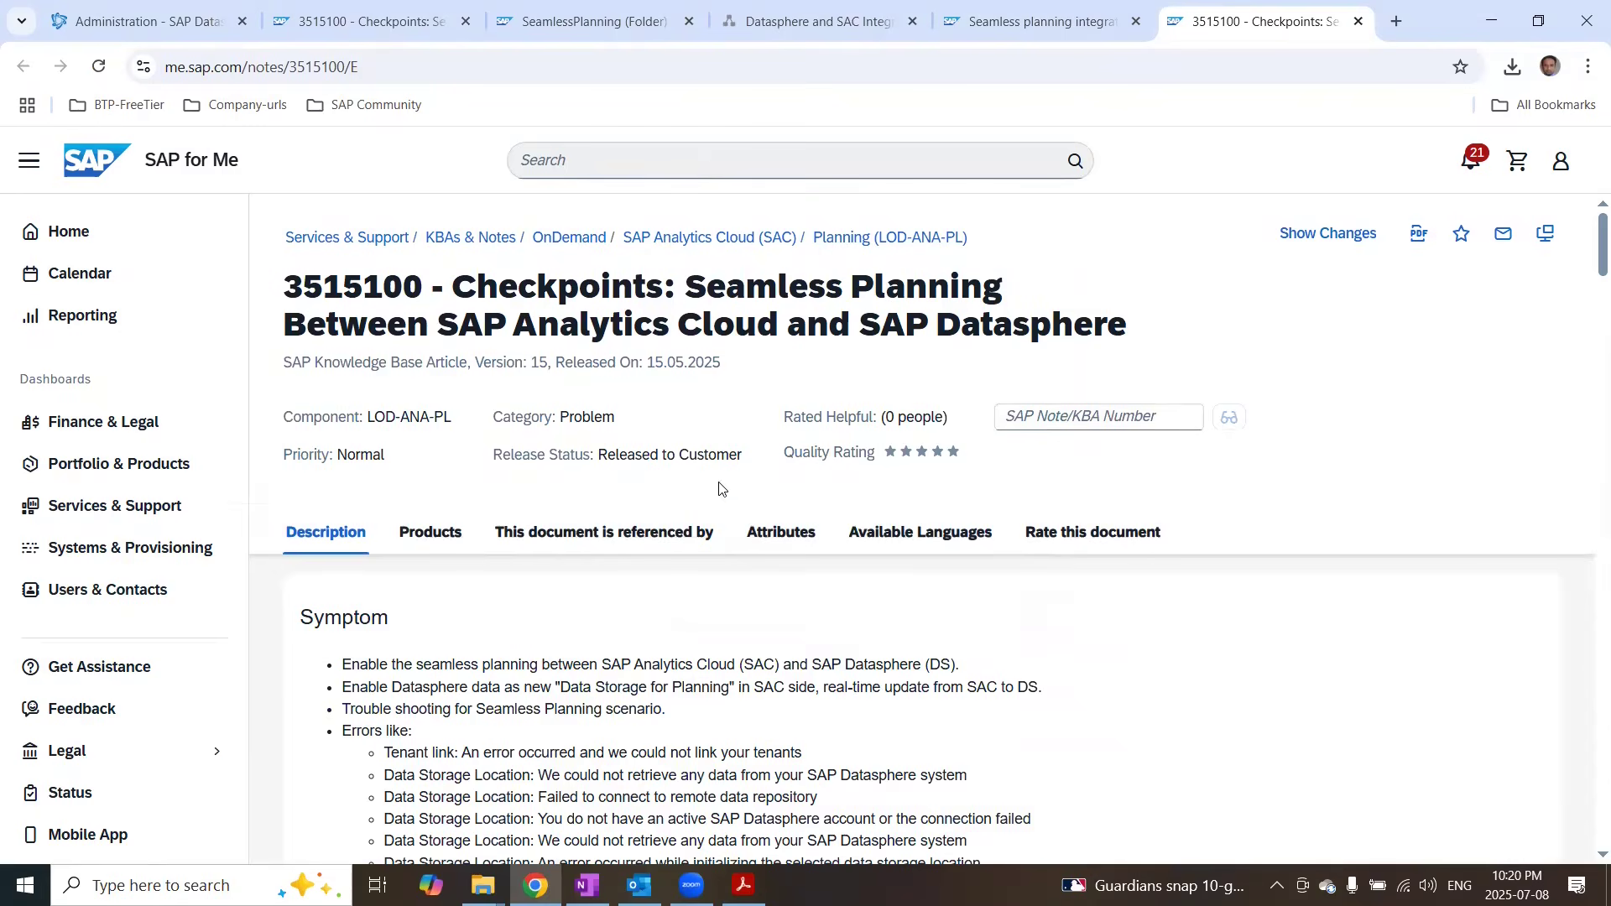
pyautogui.scroll(-5, 749, 571)
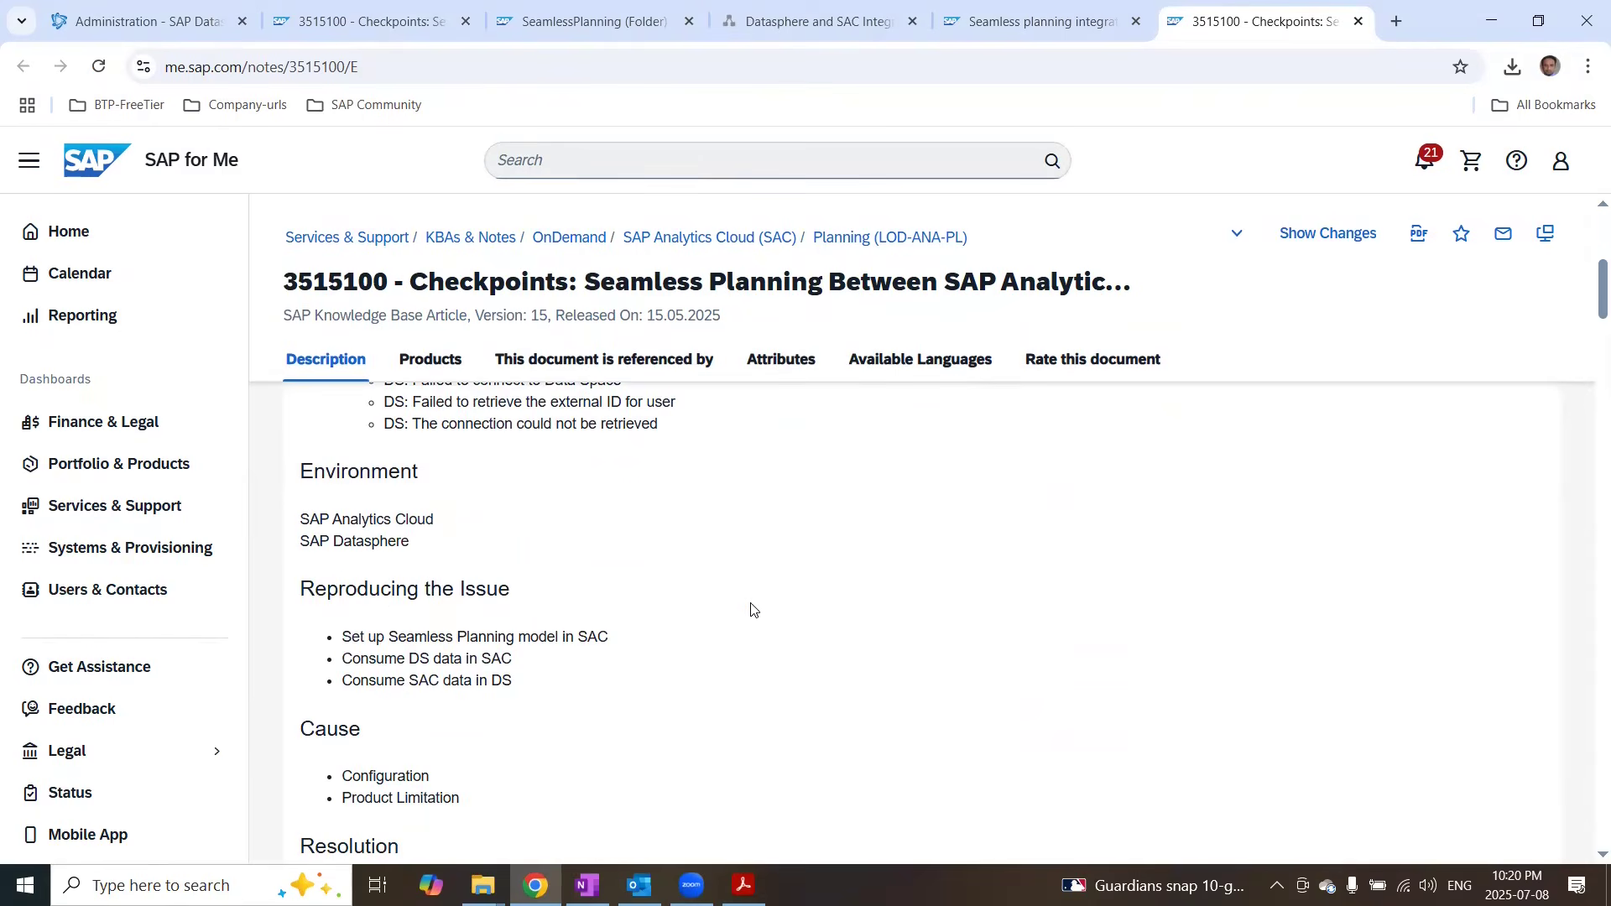
pyautogui.scroll(-5, 753, 611)
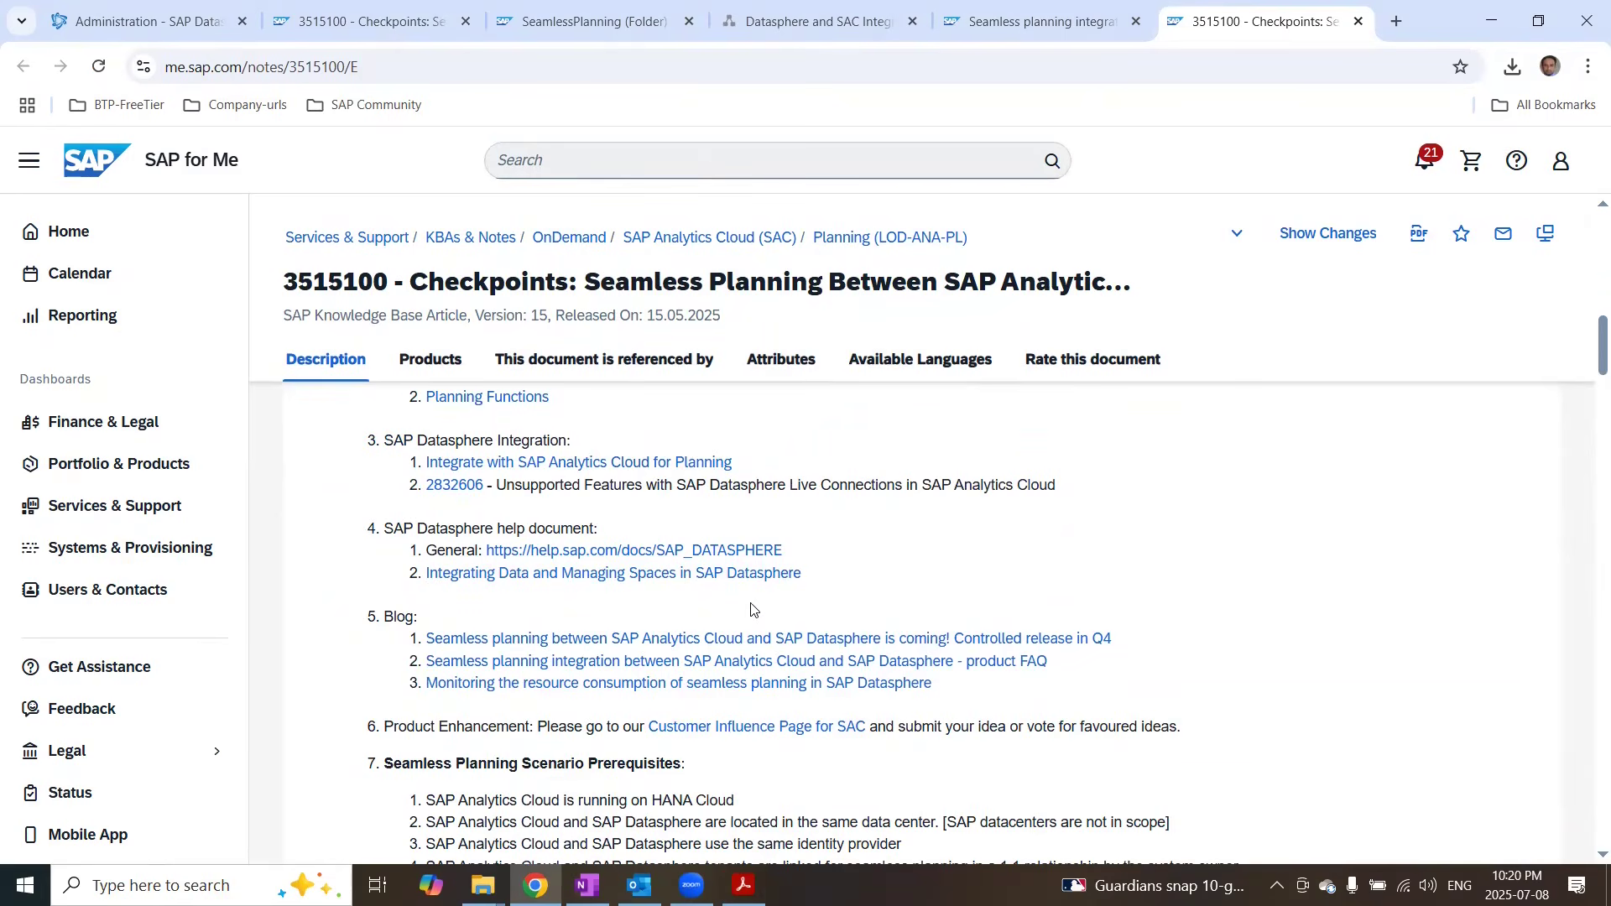
pyautogui.scroll(-3, 752, 610)
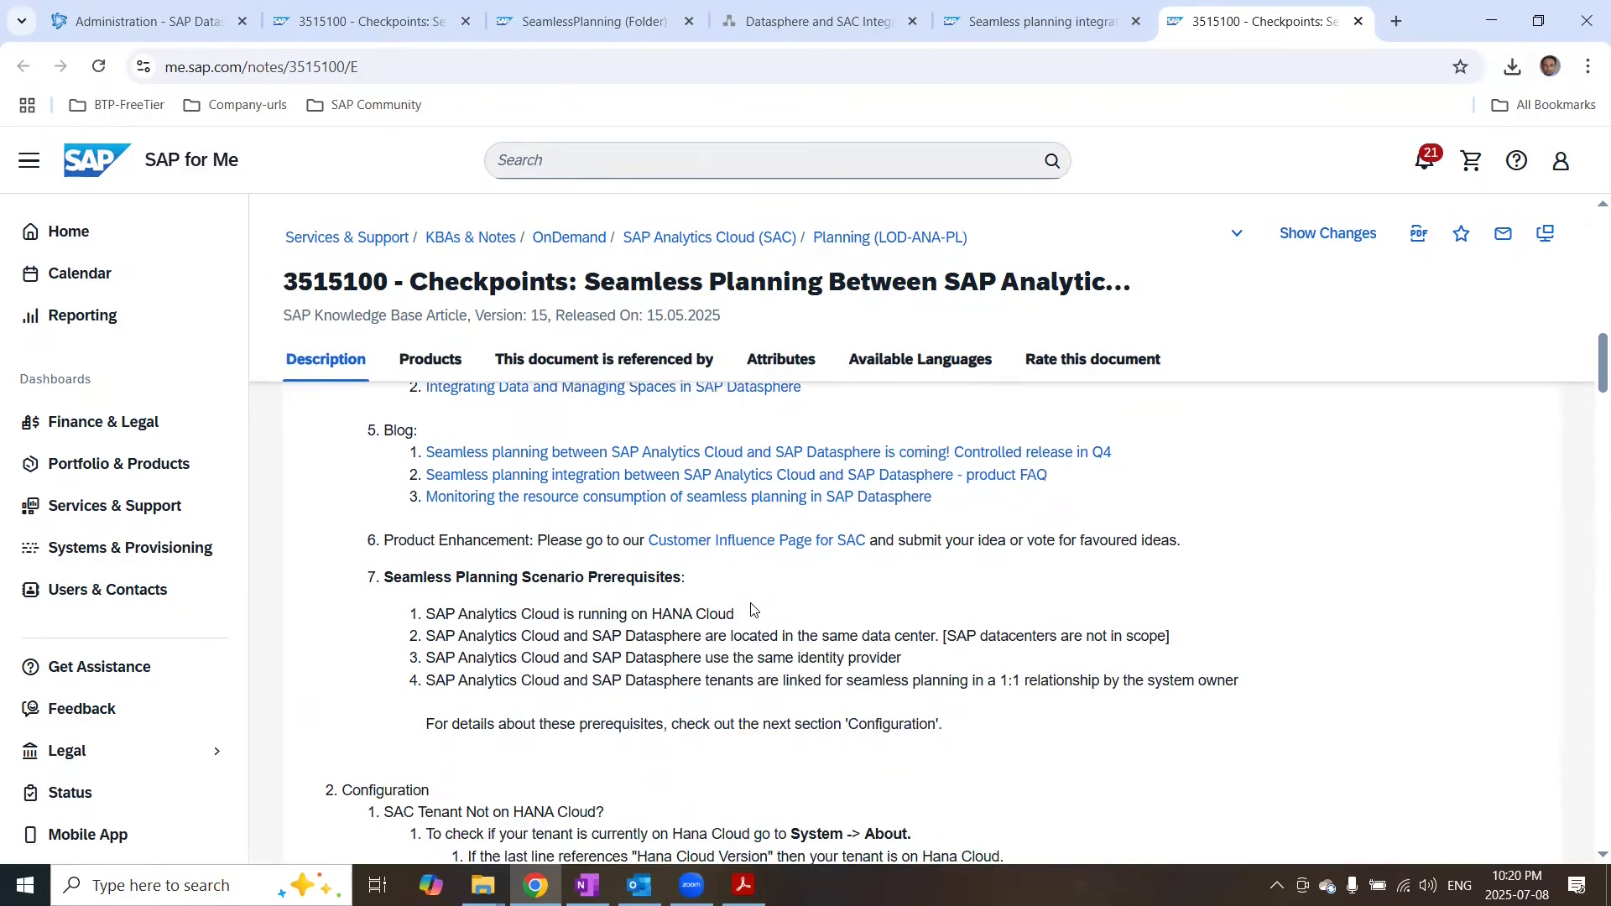
pyautogui.scroll(-4, 752, 610)
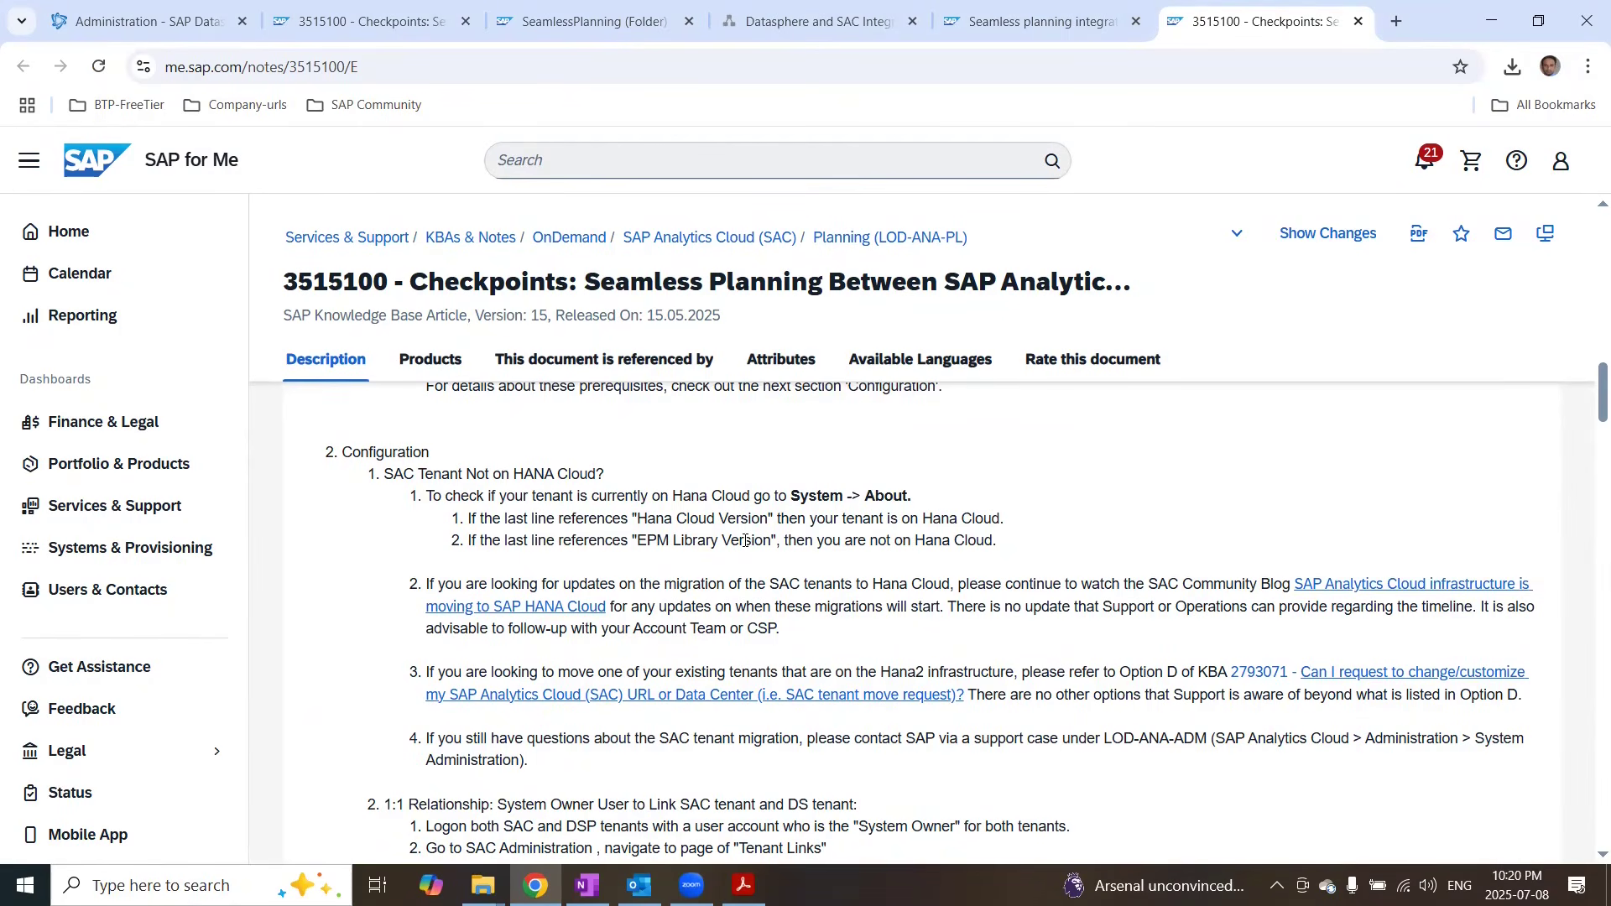
pyautogui.scroll(-1, 718, 577)
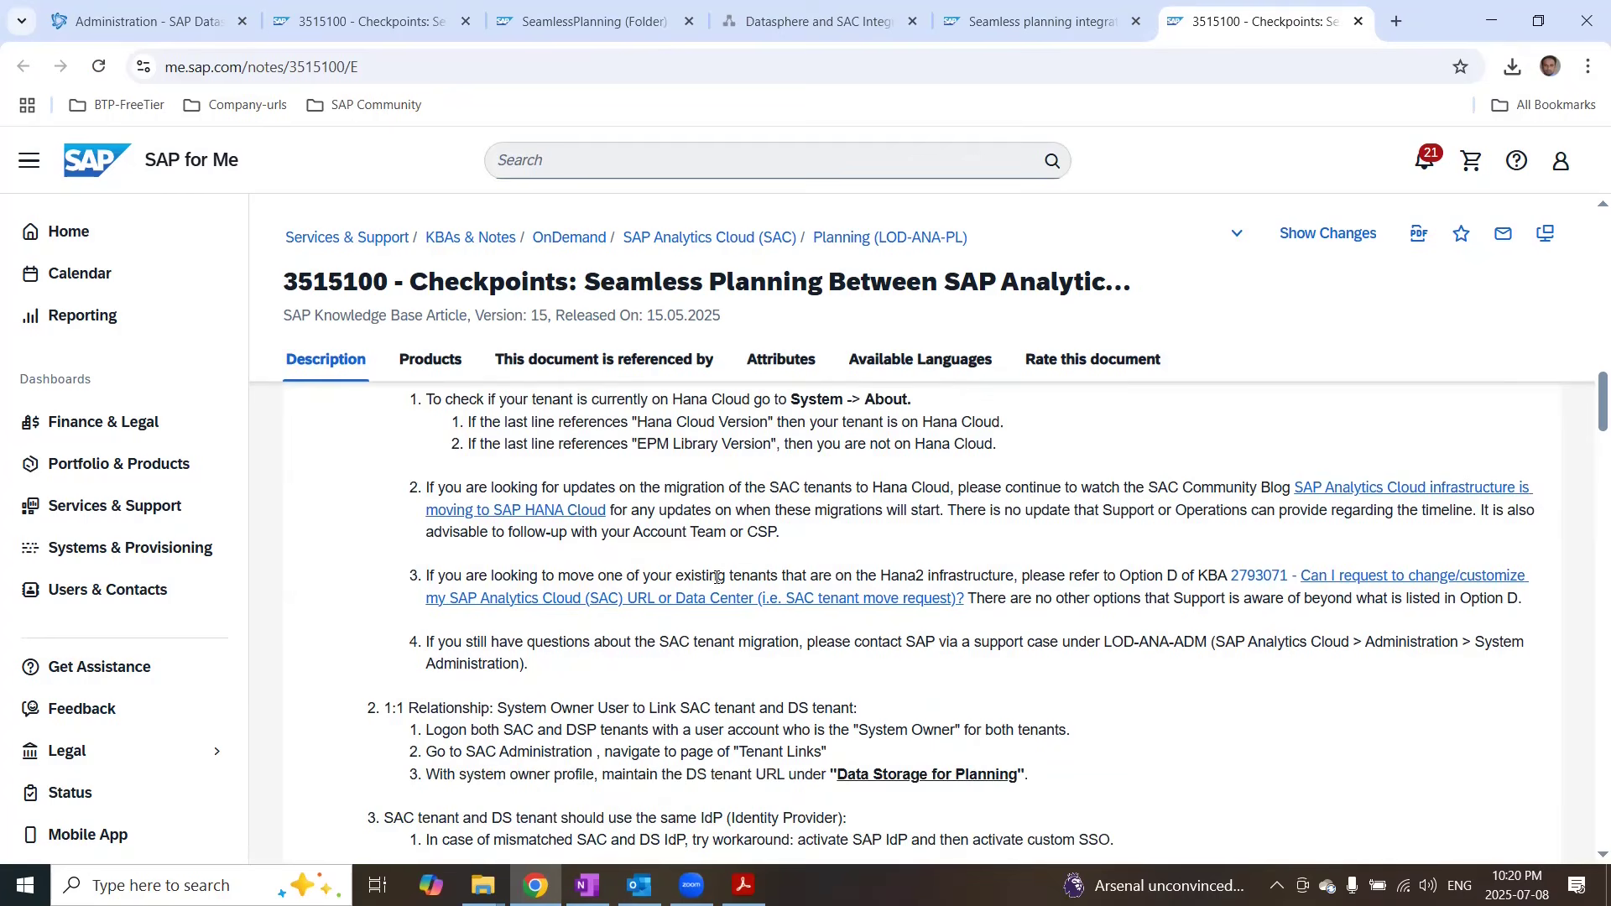
pyautogui.scroll(-1, 718, 578)
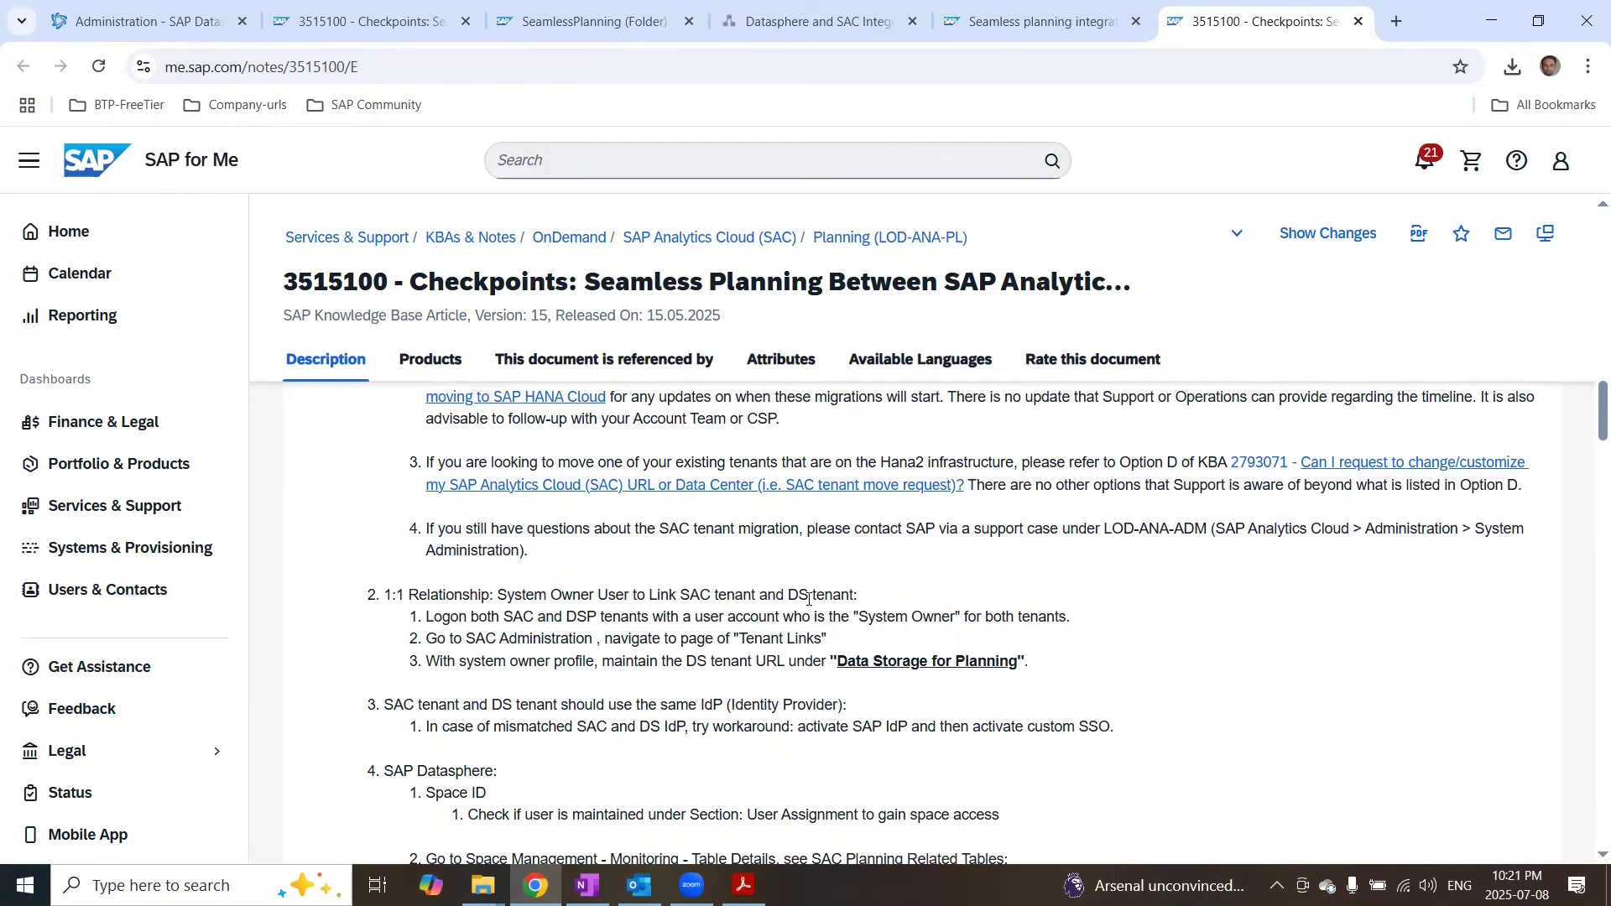
pyautogui.scroll(-2, 808, 598)
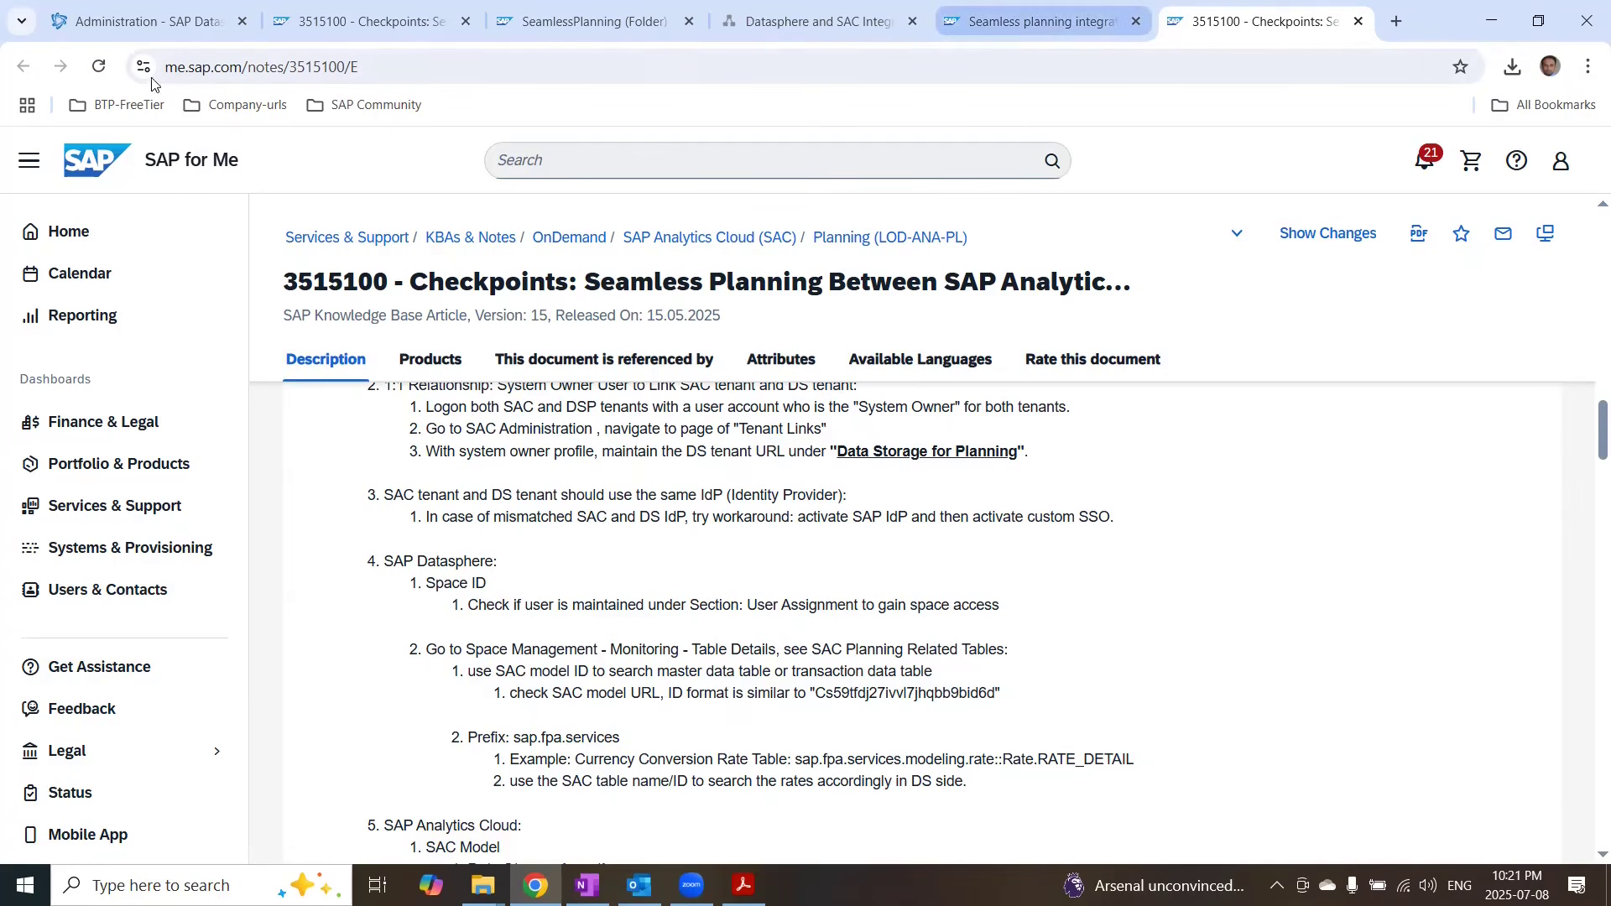
# Step: Open the tenant links in the SAC system administration and review the Data Storage for Planning settings
pyautogui.click(581, 17)
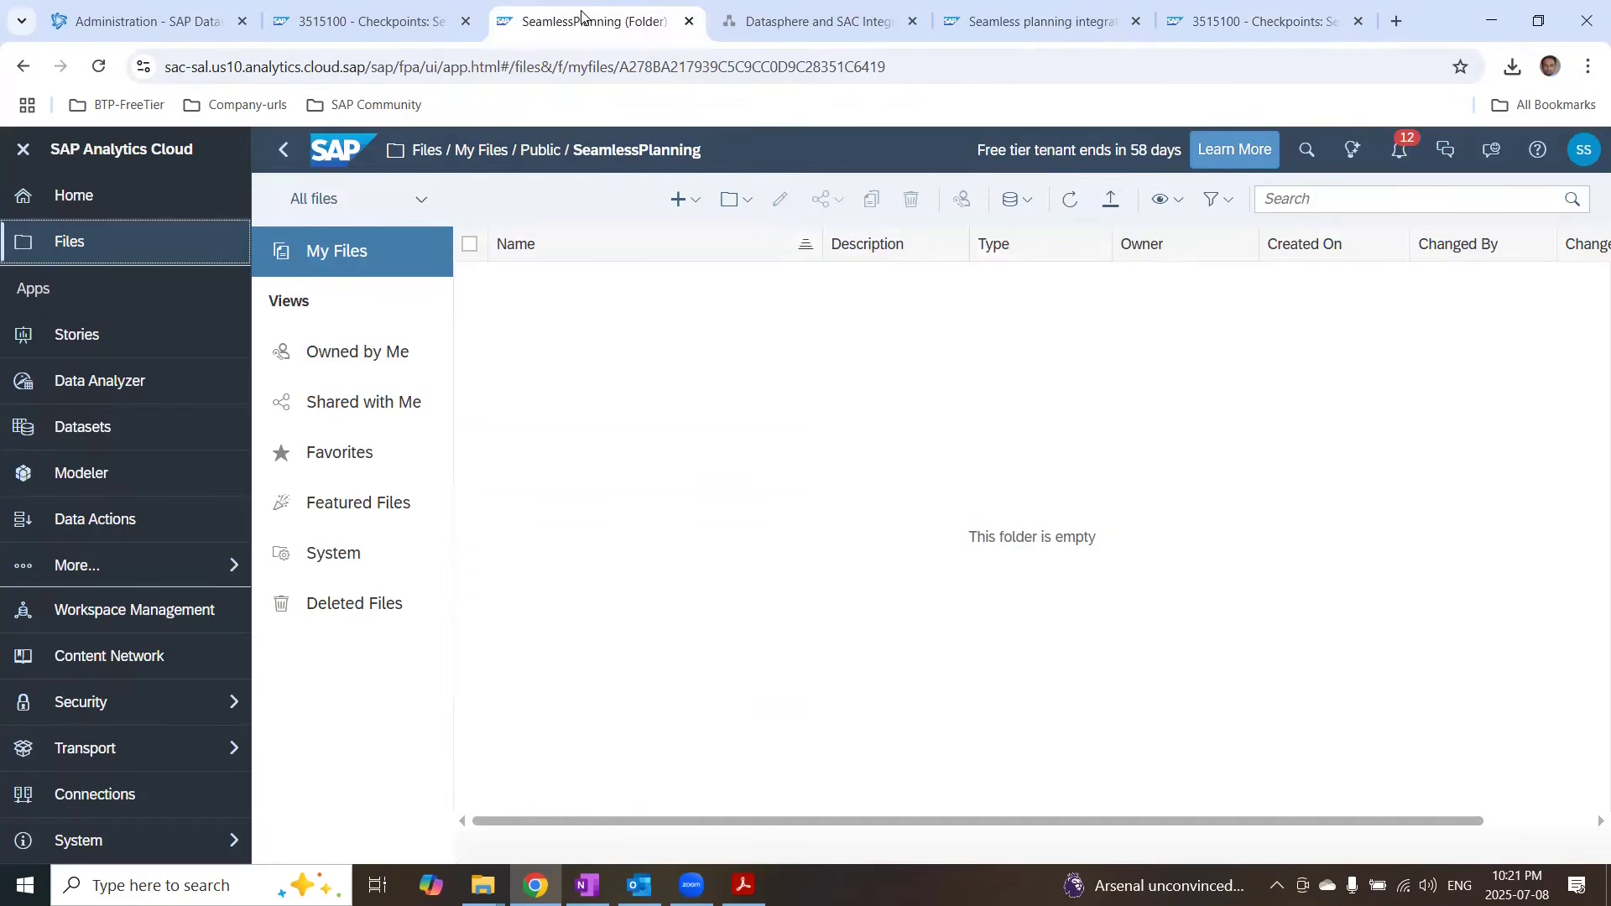
pyautogui.click(99, 837)
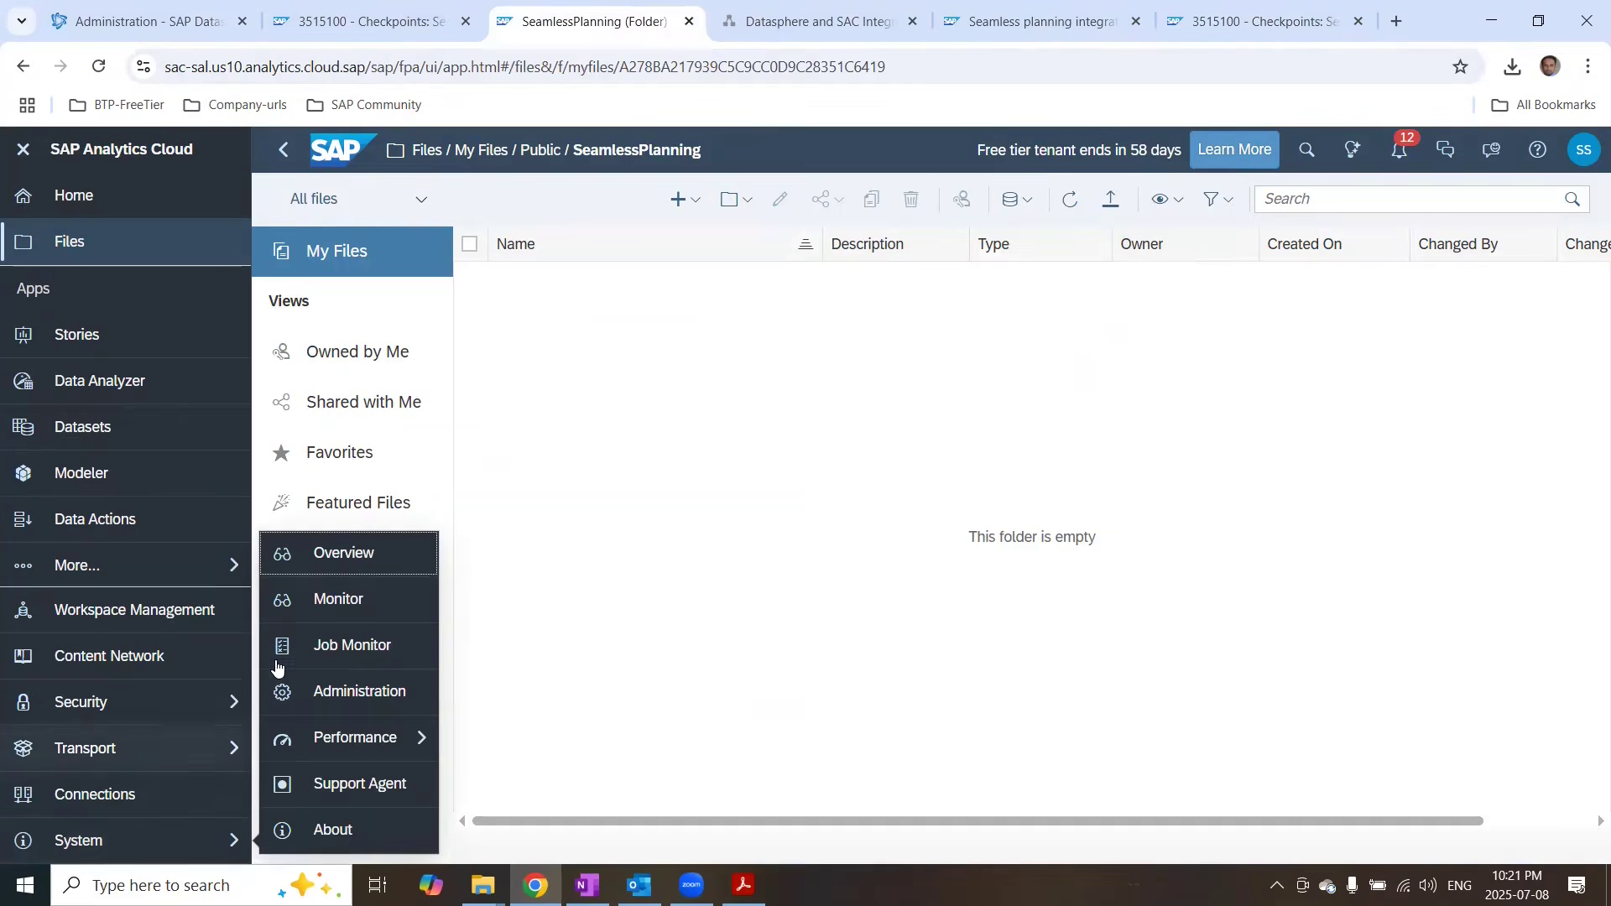
pyautogui.click(362, 691)
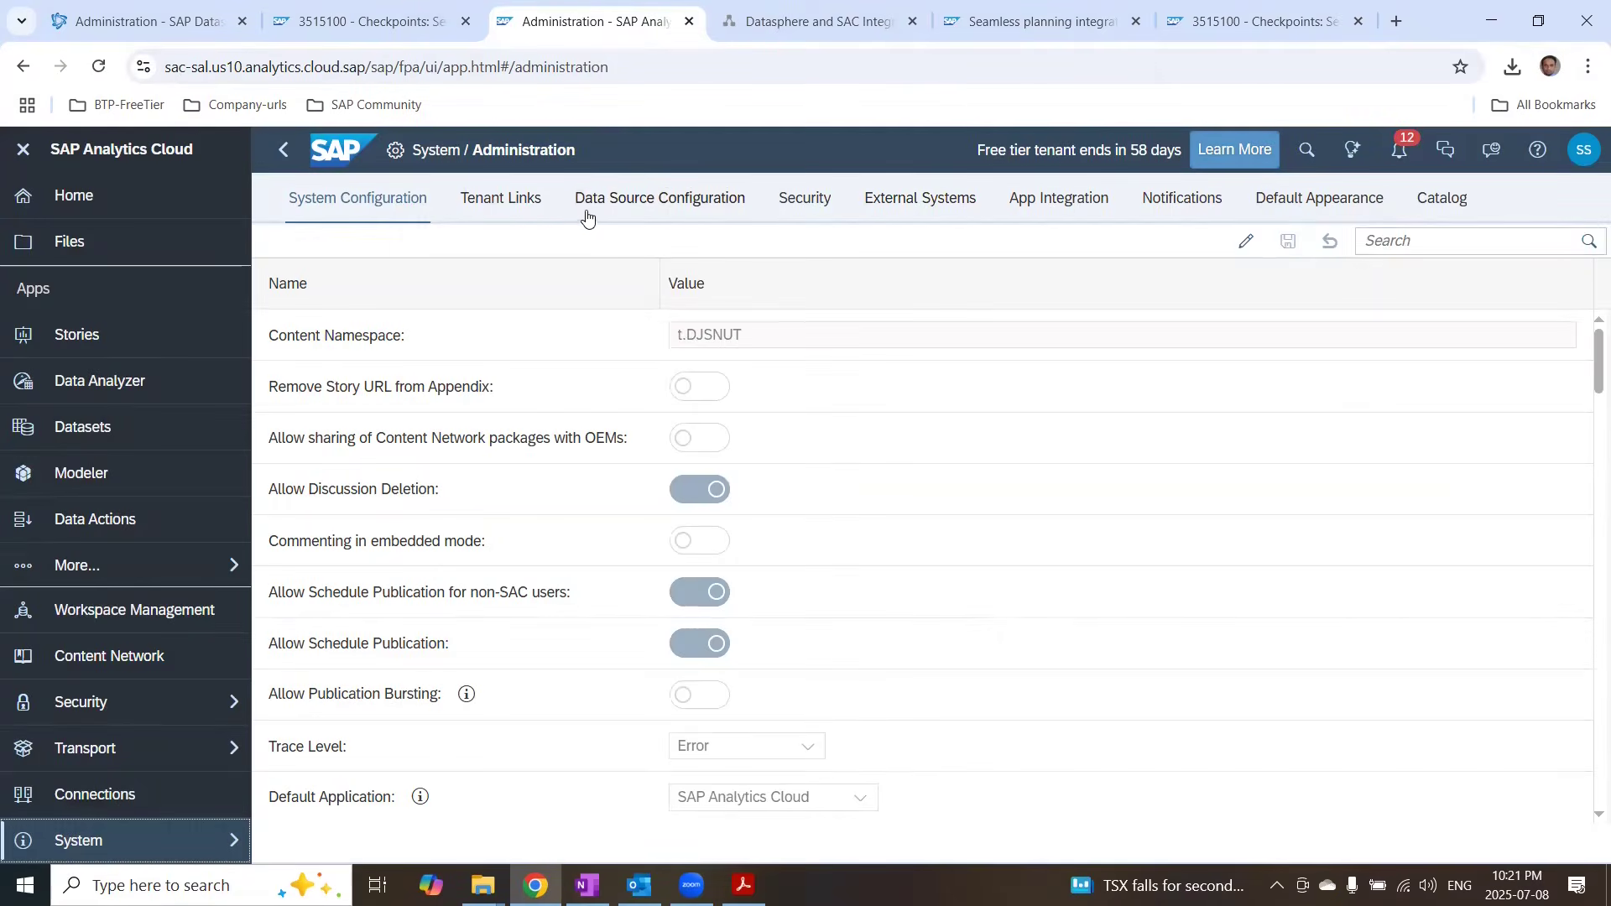
pyautogui.click(498, 212)
pyautogui.scroll(-2, 722, 460)
pyautogui.scroll(-3, 721, 460)
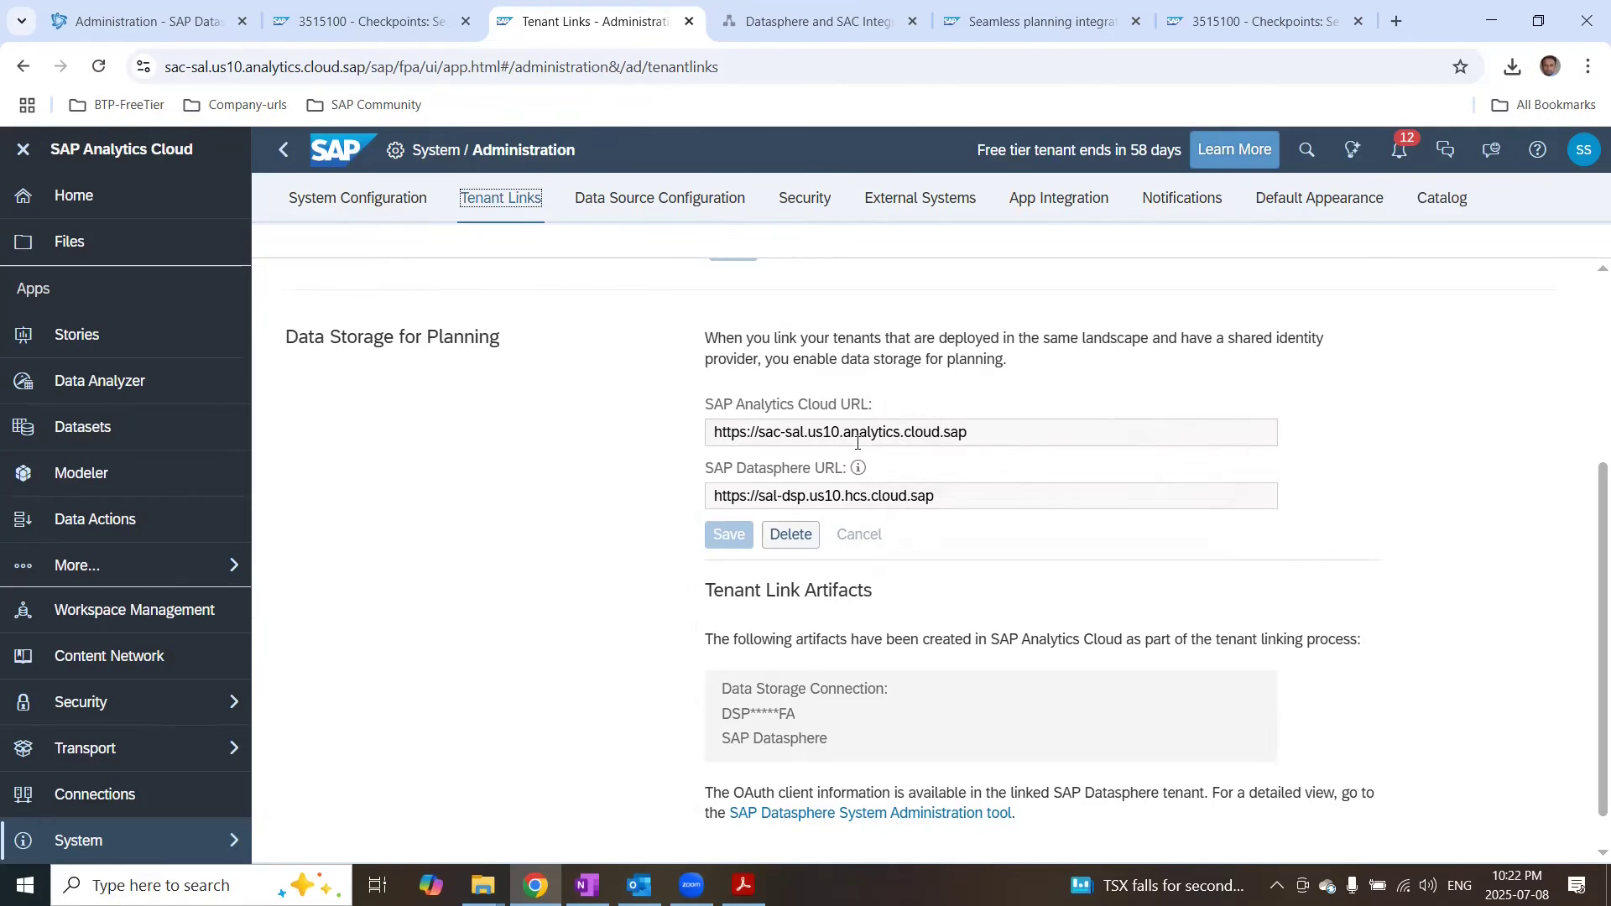
pyautogui.scroll(-1, 805, 629)
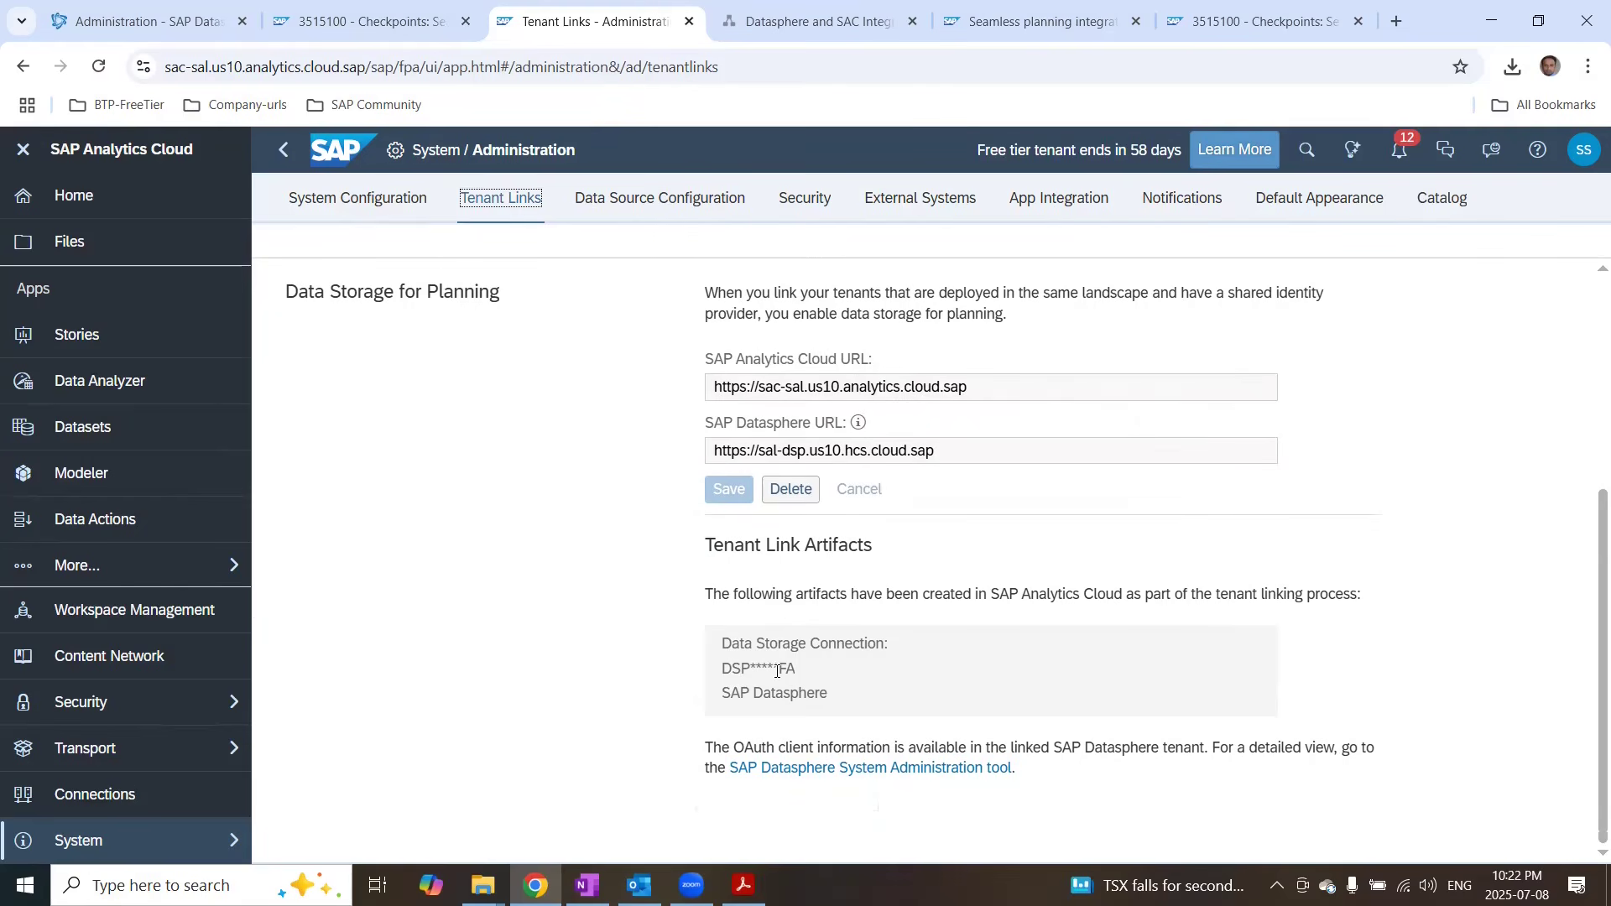
# Step: Review the configured OAuth clients in the Datasphere administration's App Integration settings
pyautogui.click(146, 25)
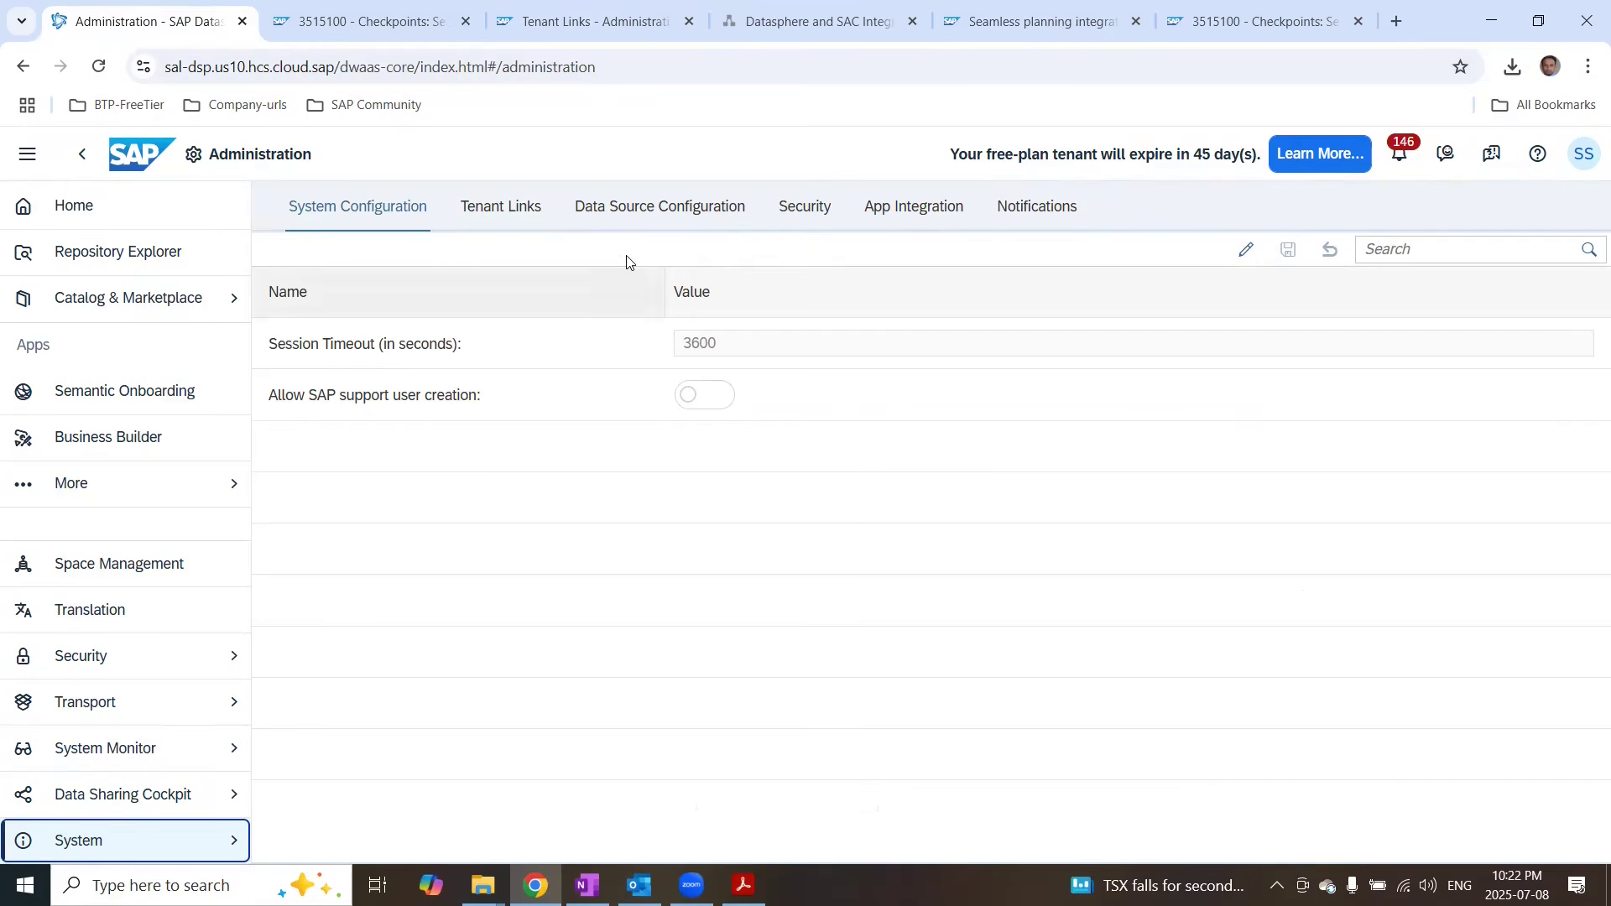
pyautogui.click(882, 209)
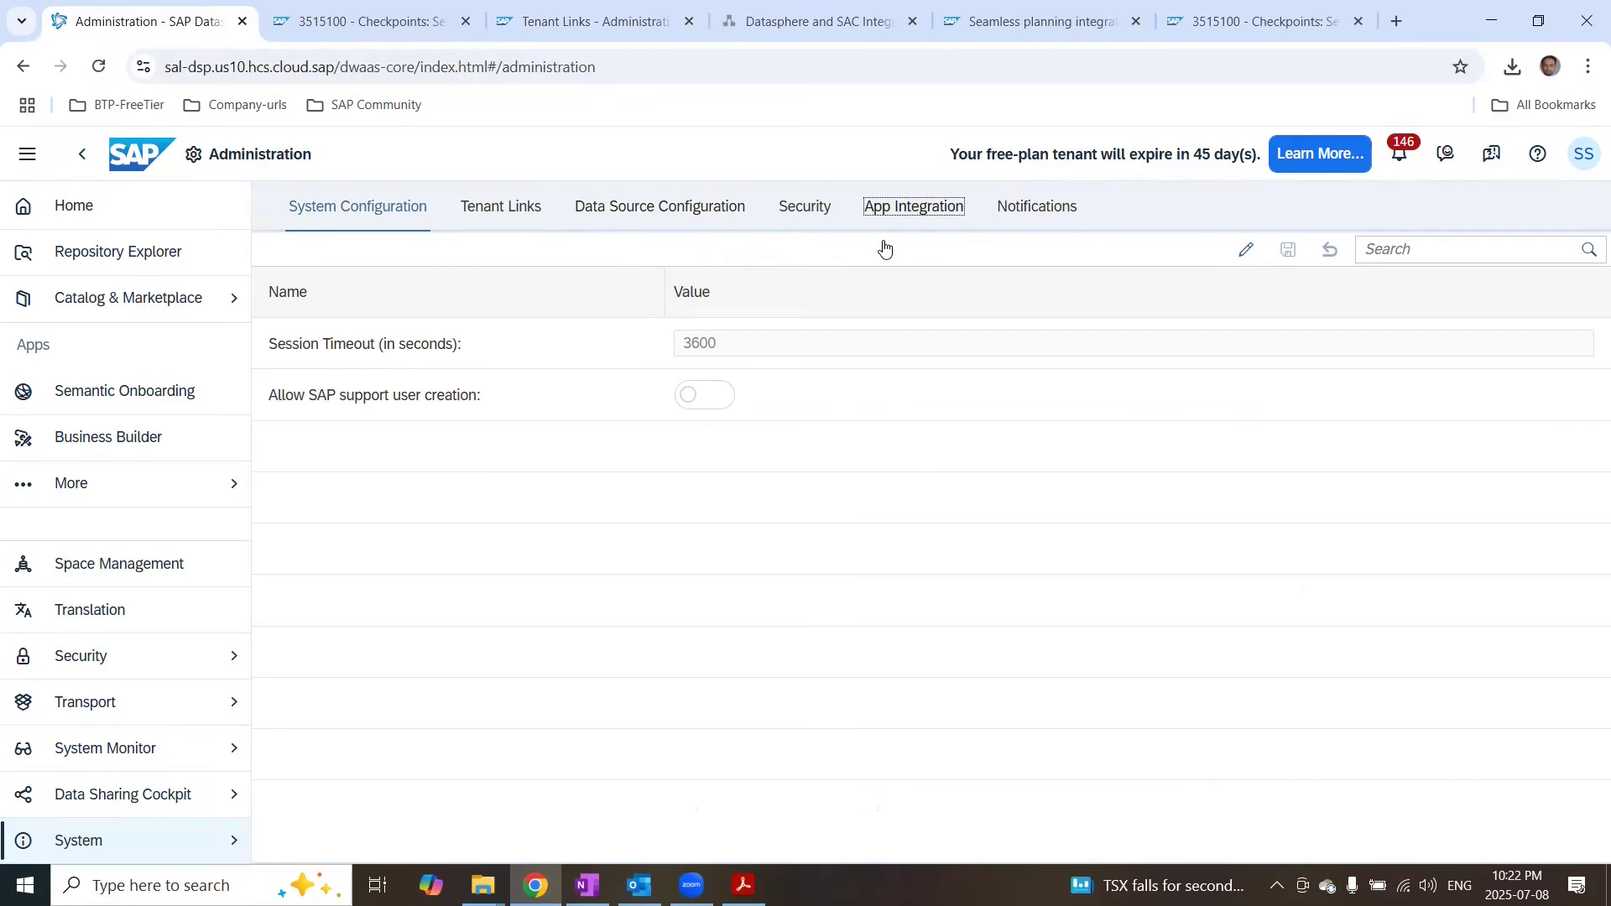
pyautogui.scroll(-4, 871, 556)
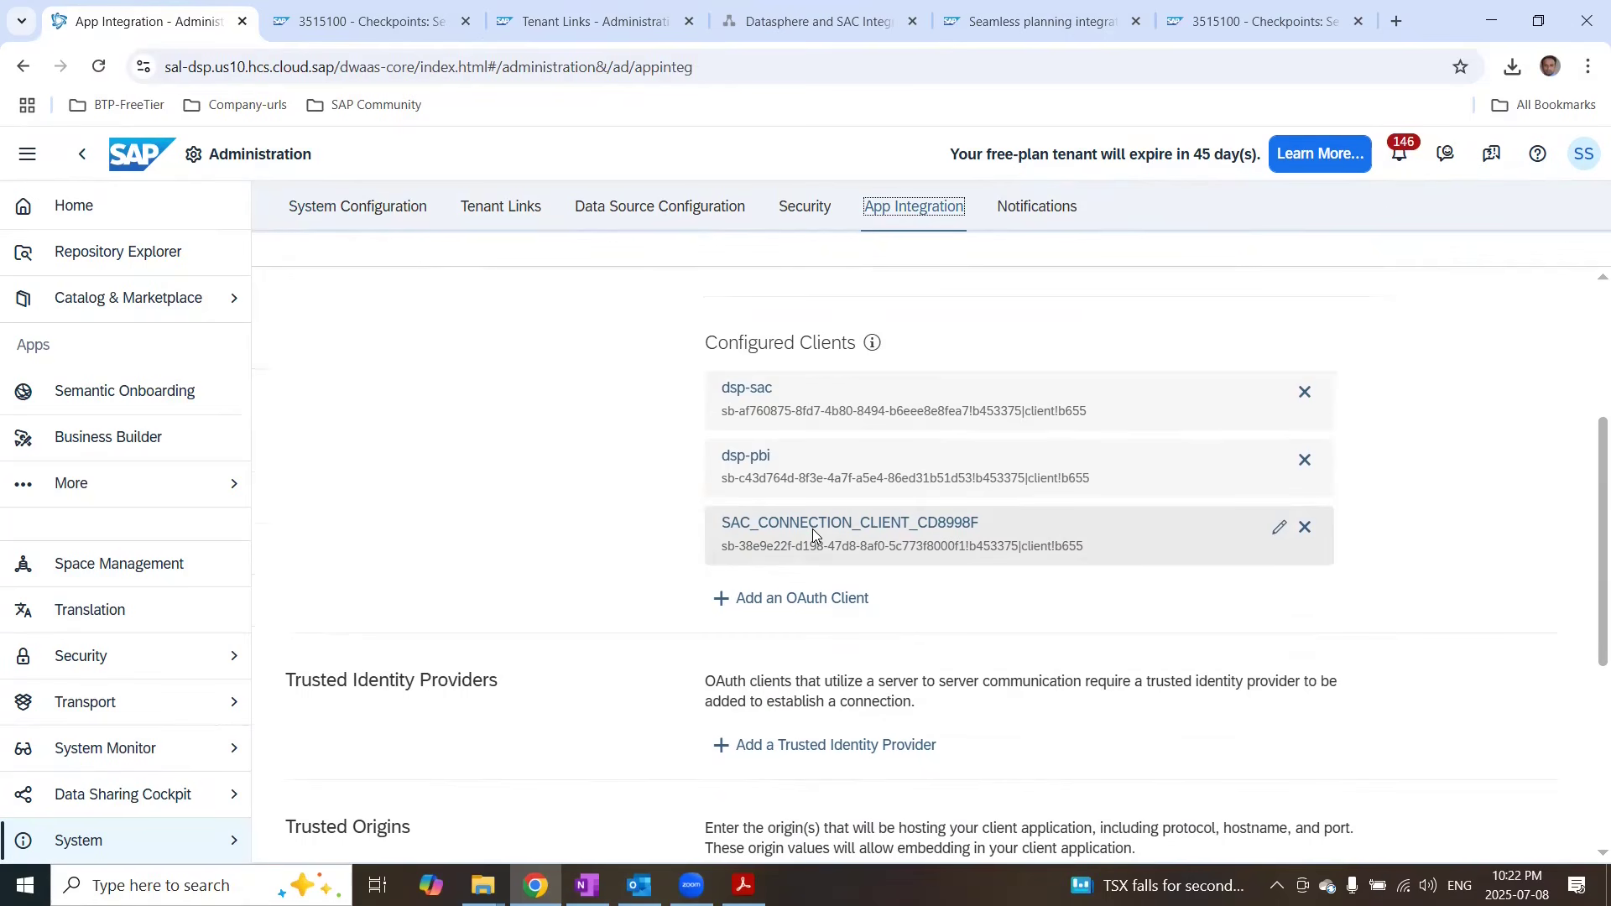
pyautogui.moveTo(801, 25)
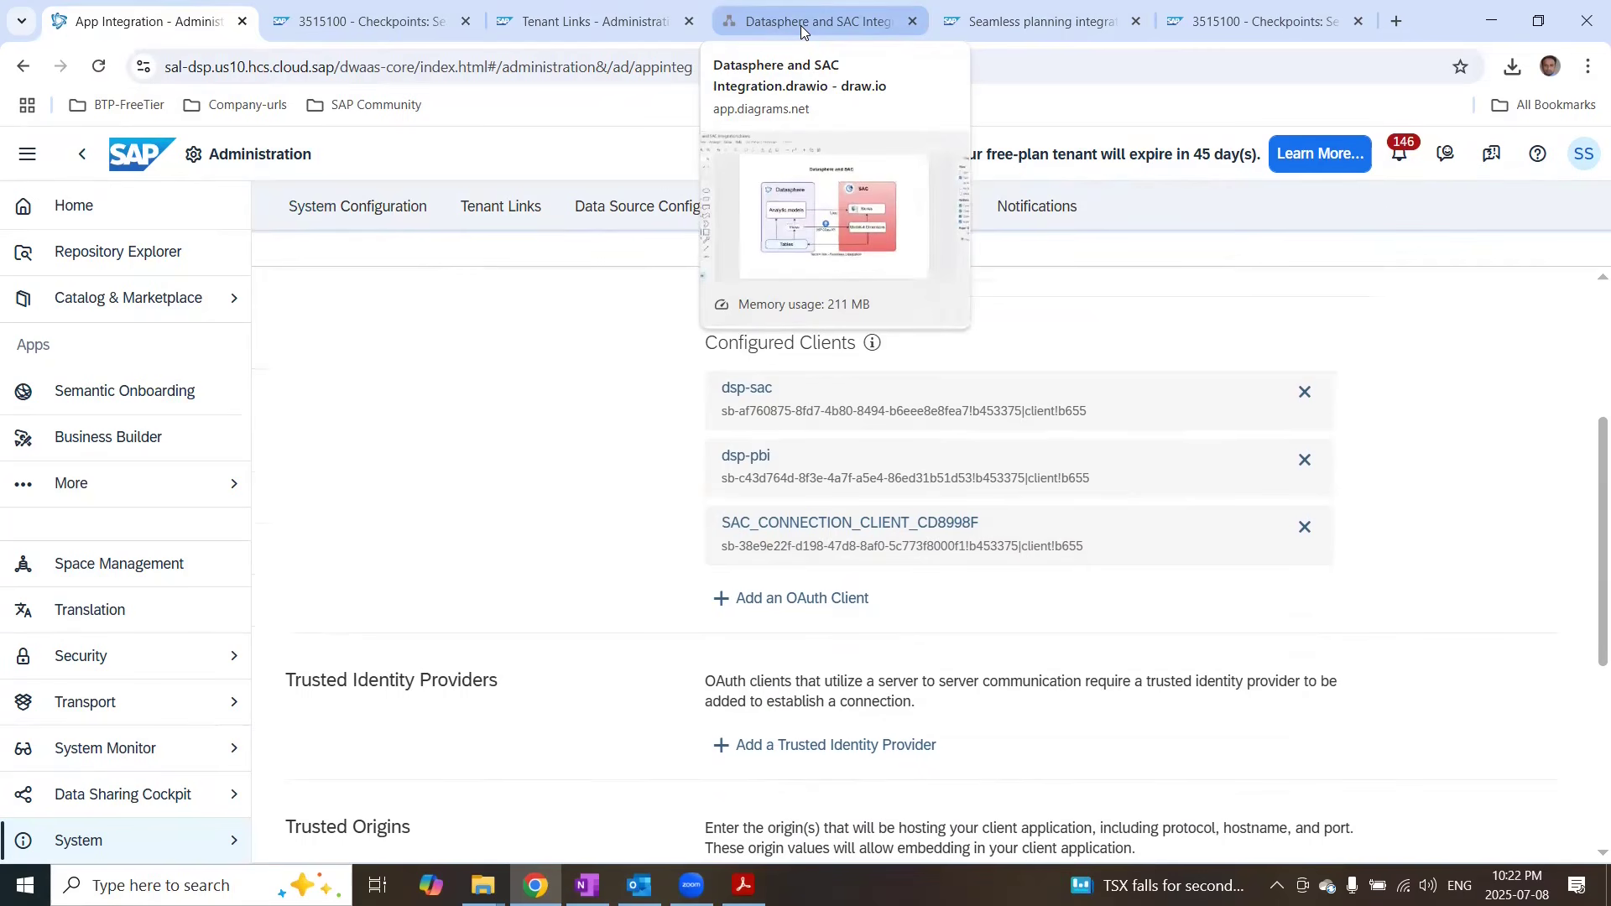
pyautogui.click(1003, 23)
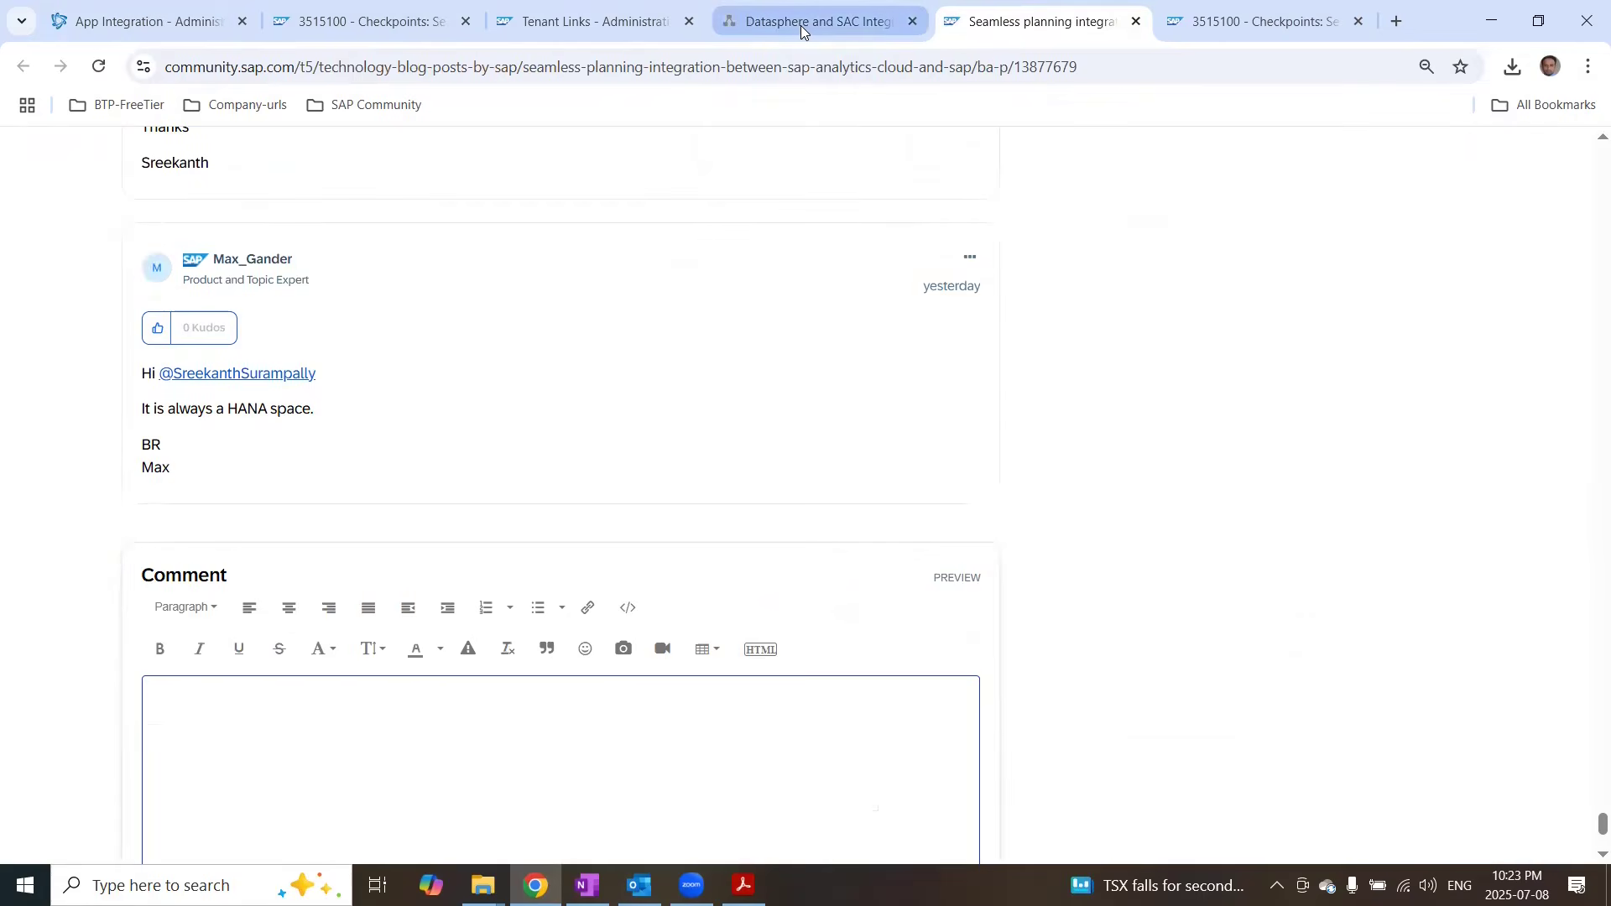
pyautogui.click(592, 25)
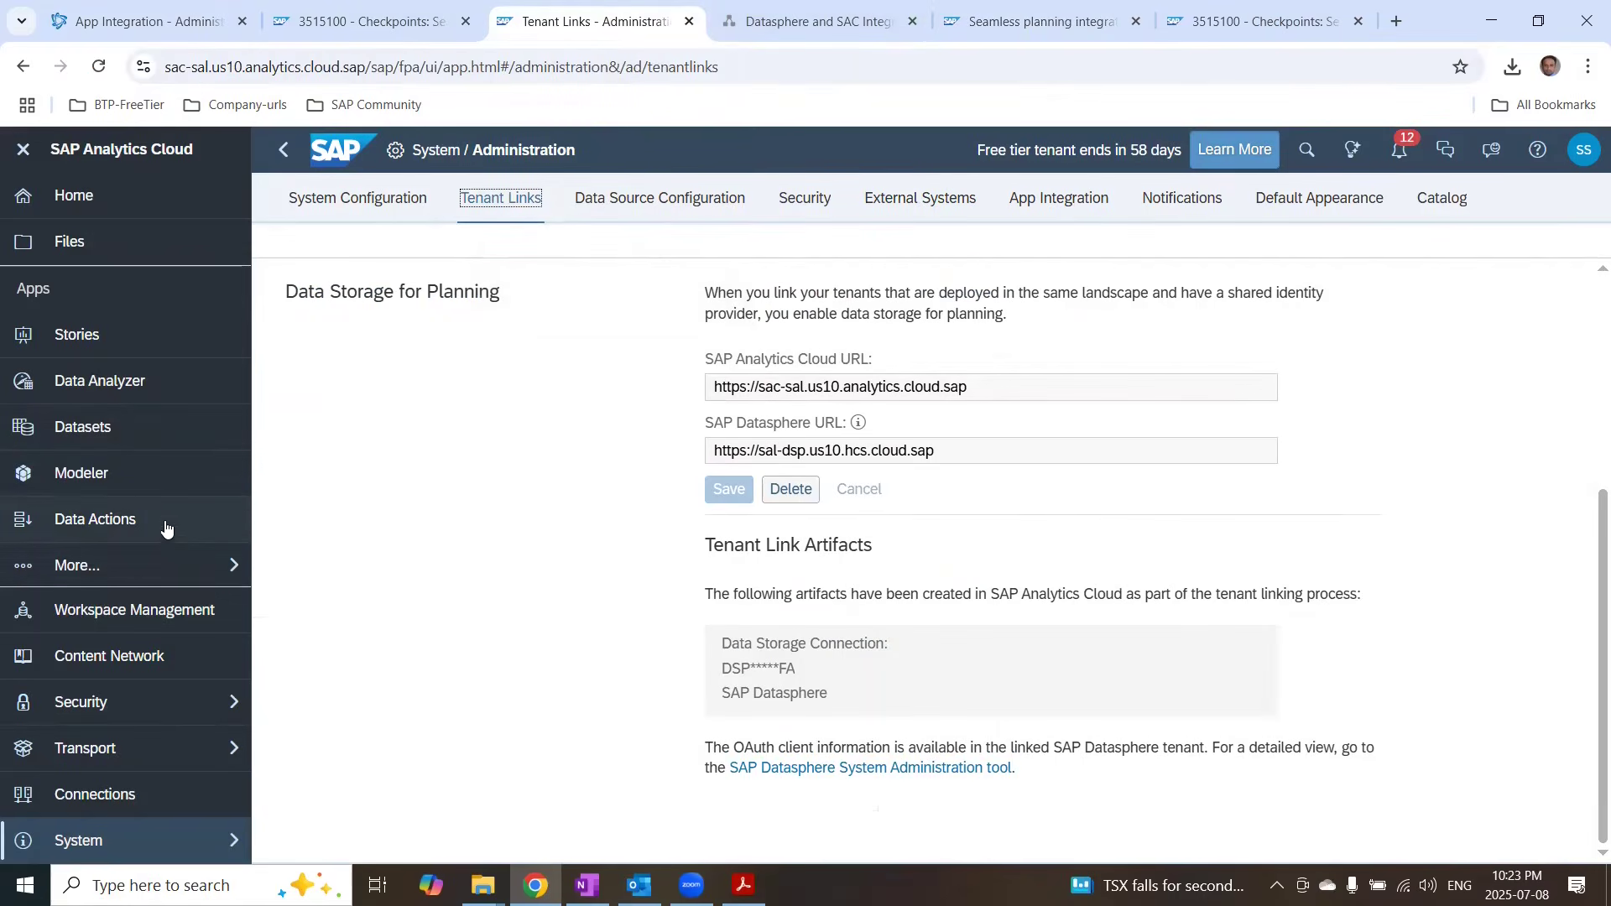
# Step: Start a new model from data, storing it in the SAP Datasphere space IT_CENTRAL
pyautogui.click(99, 480)
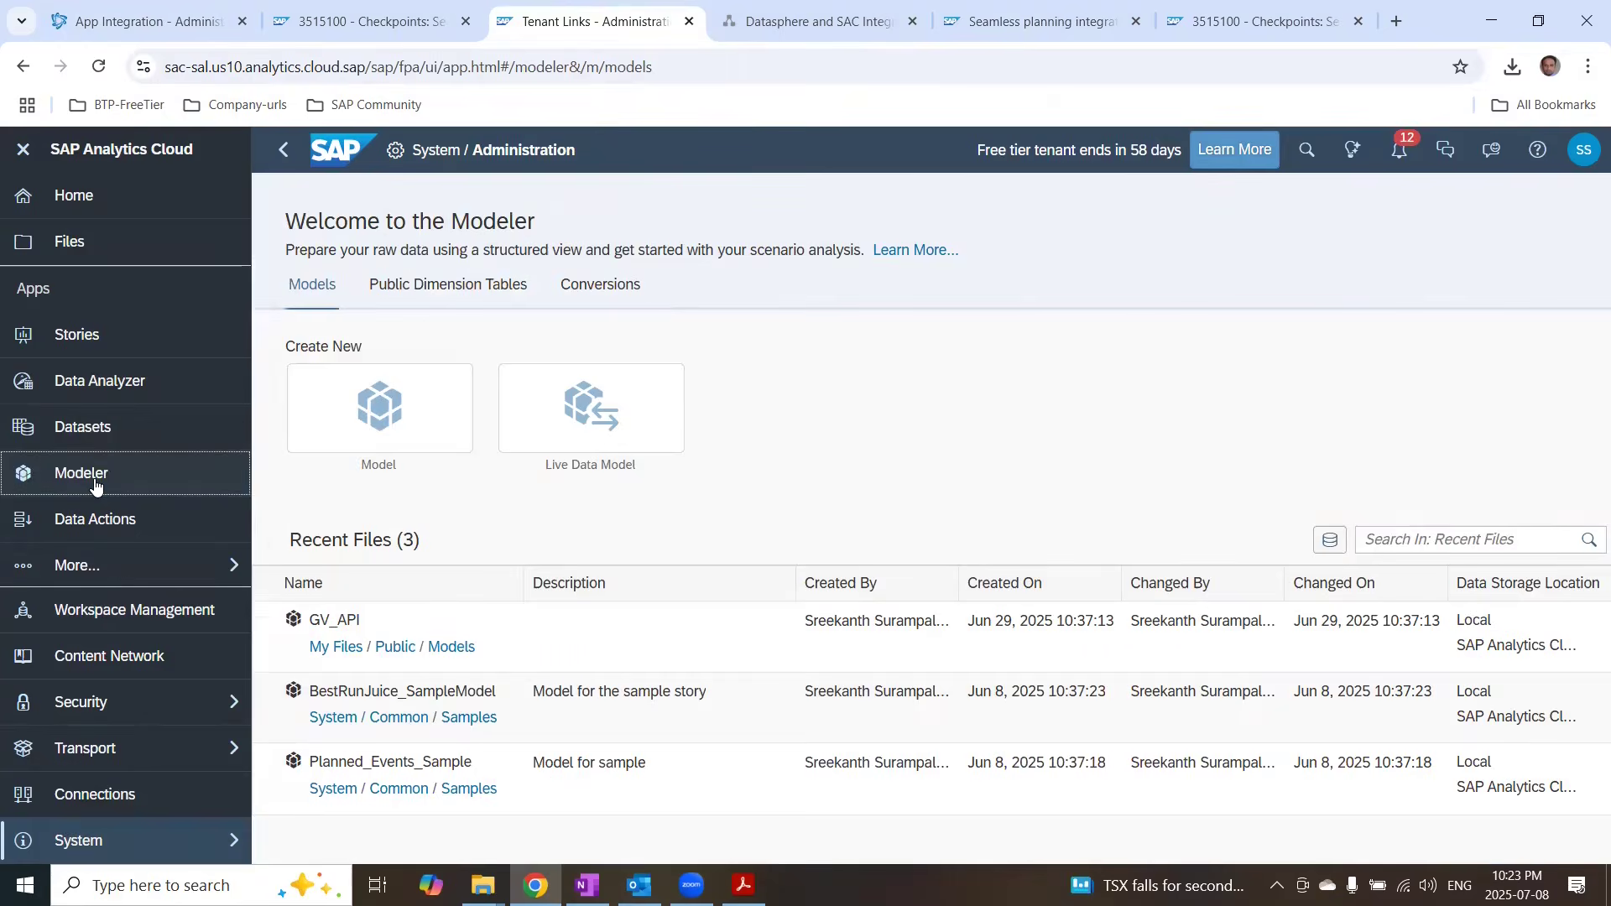
pyautogui.click(385, 409)
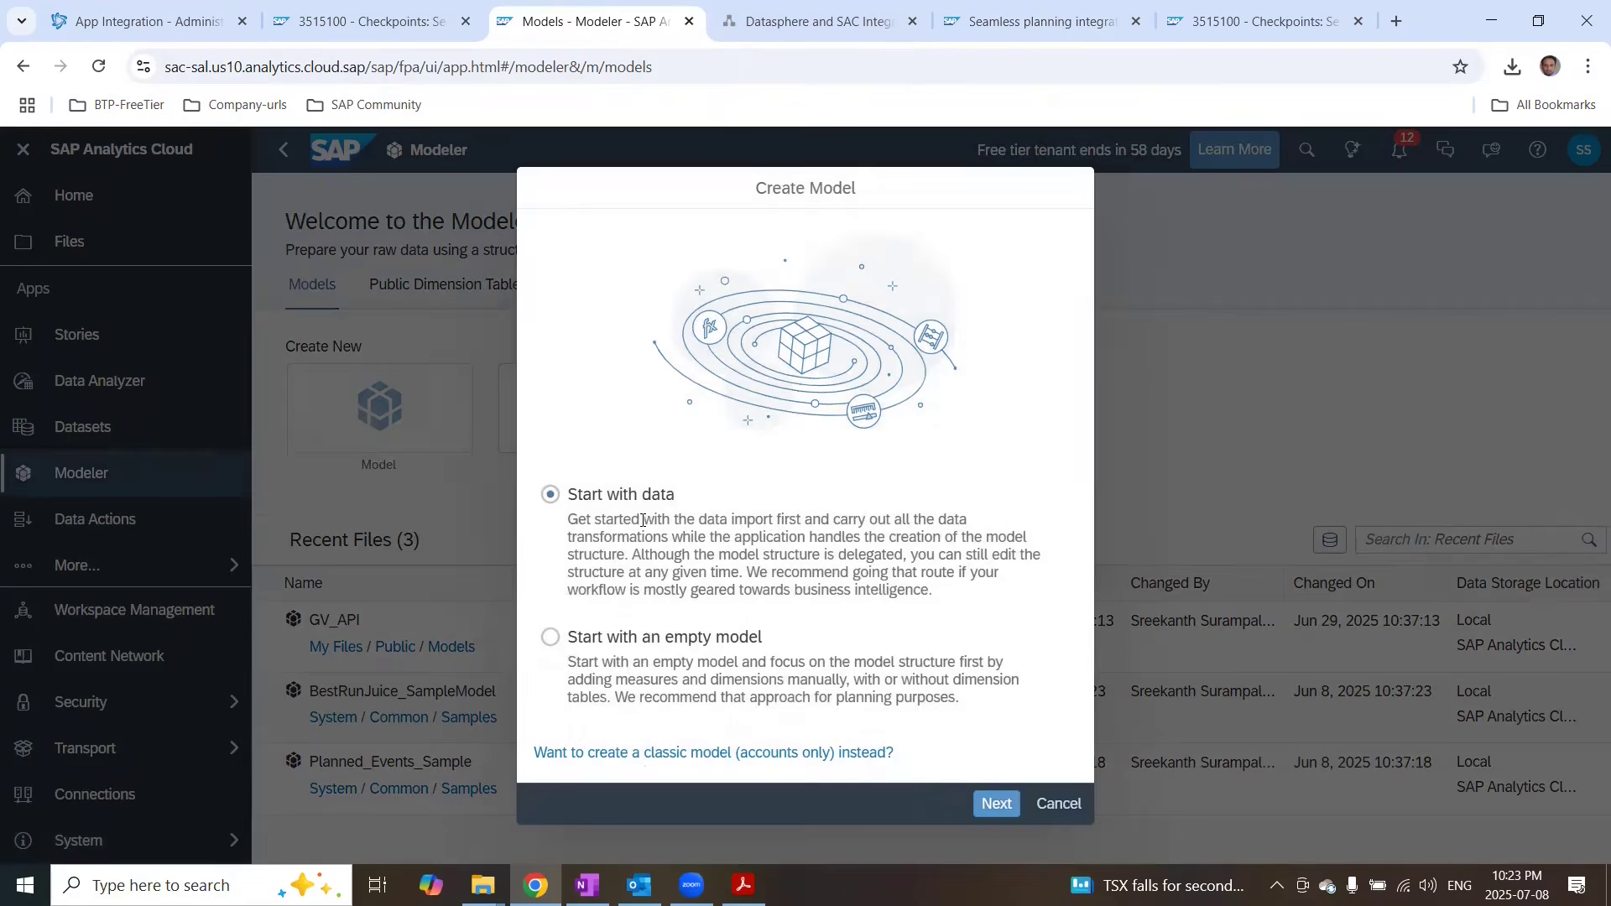
pyautogui.click(997, 804)
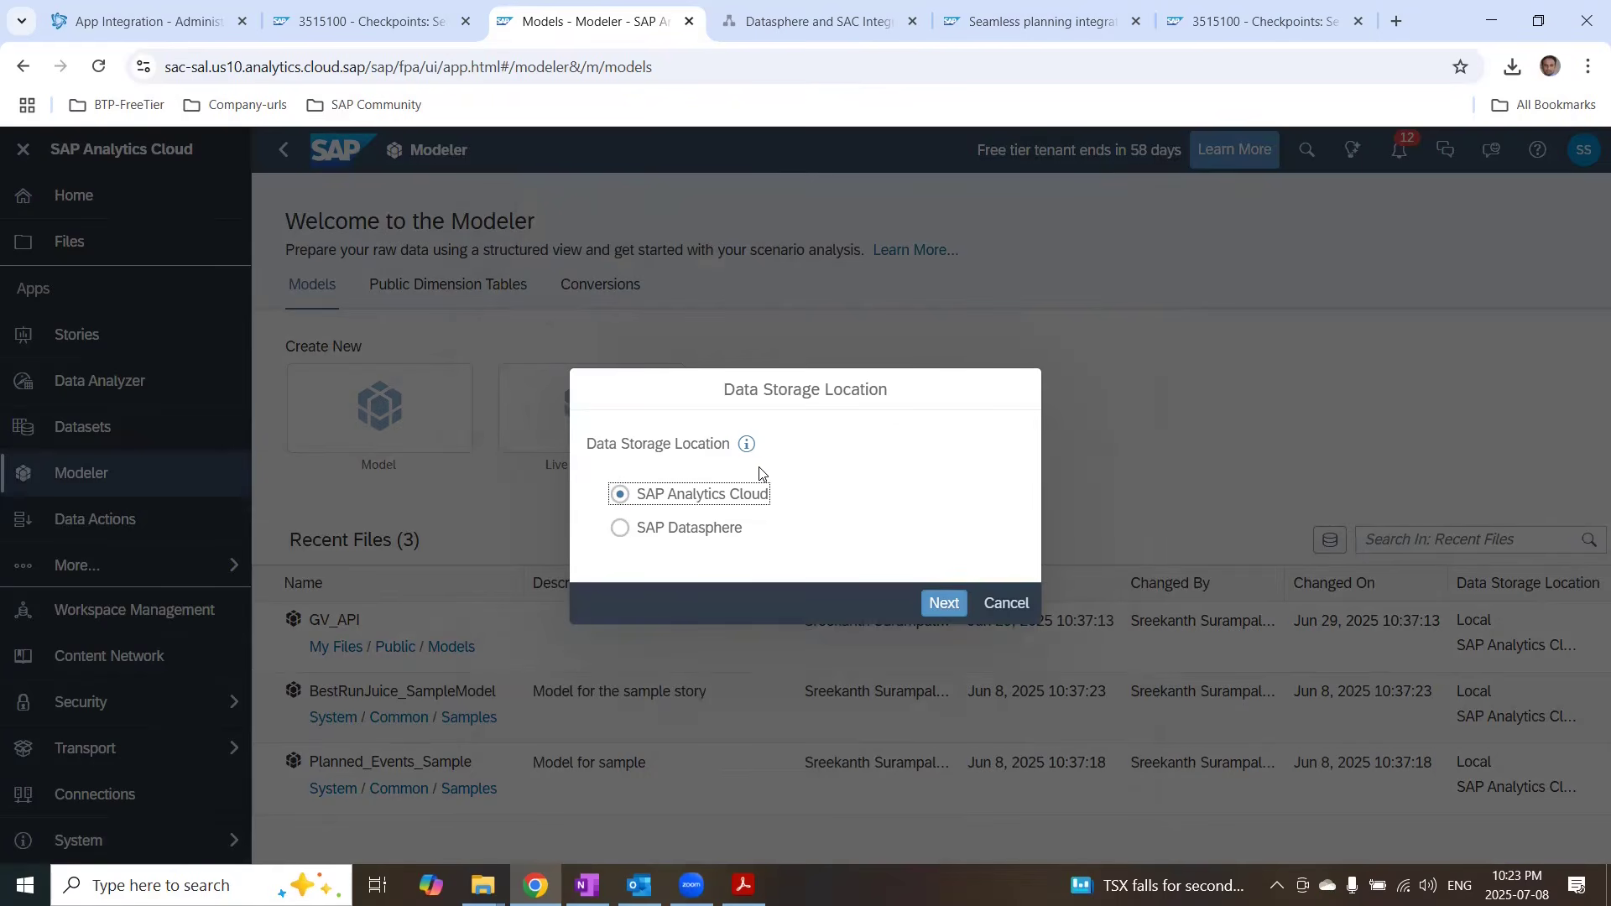
pyautogui.click(621, 540)
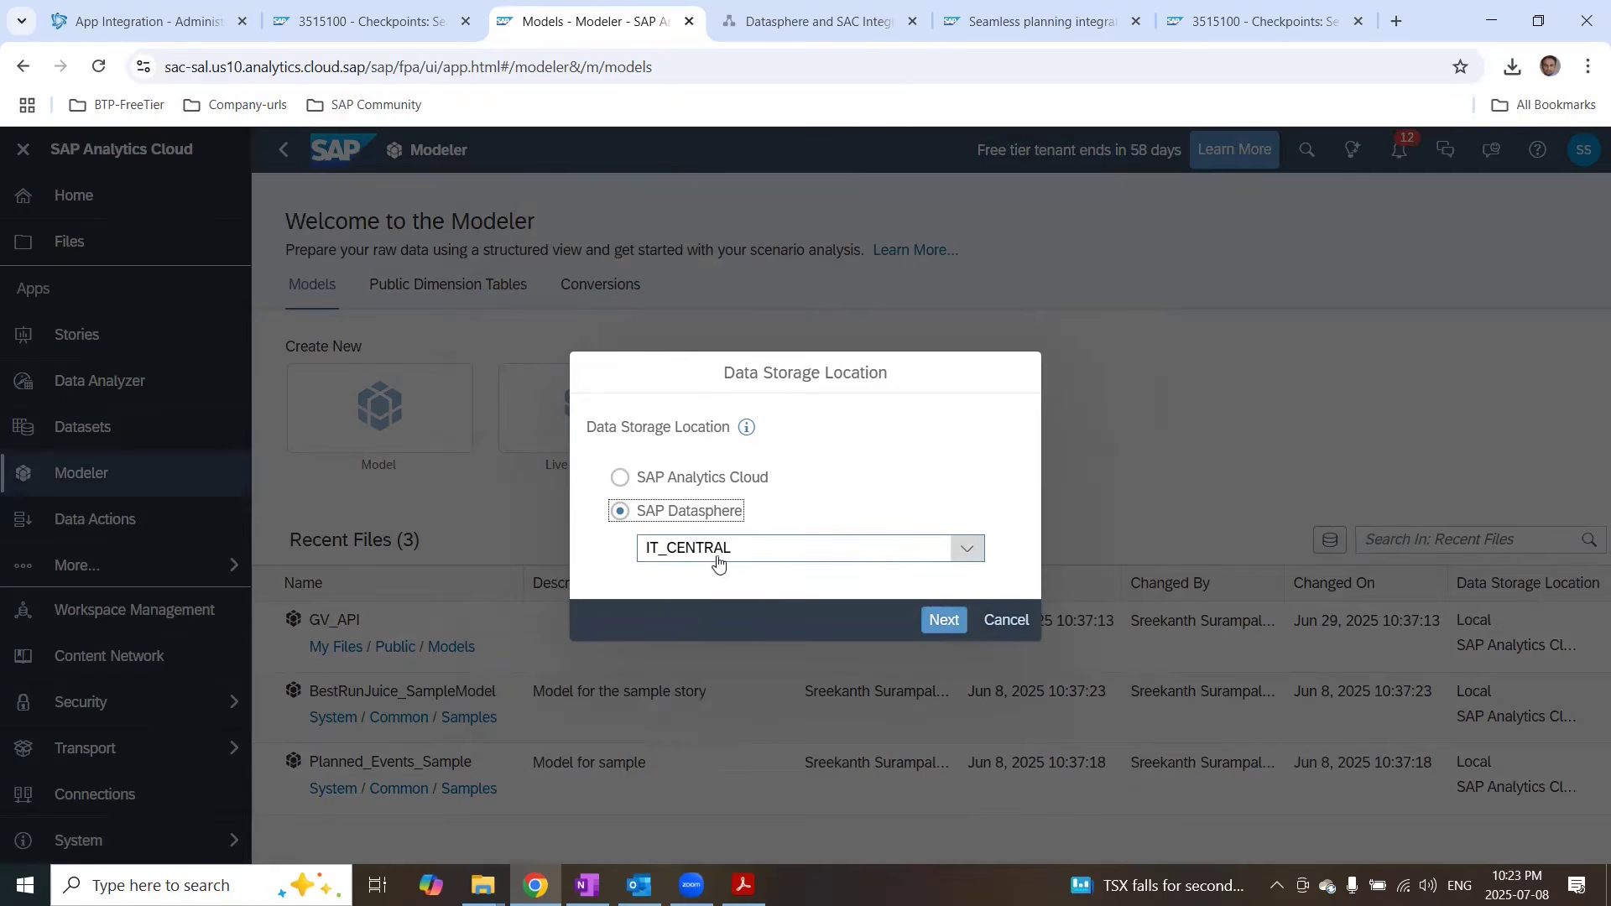
pyautogui.click(943, 620)
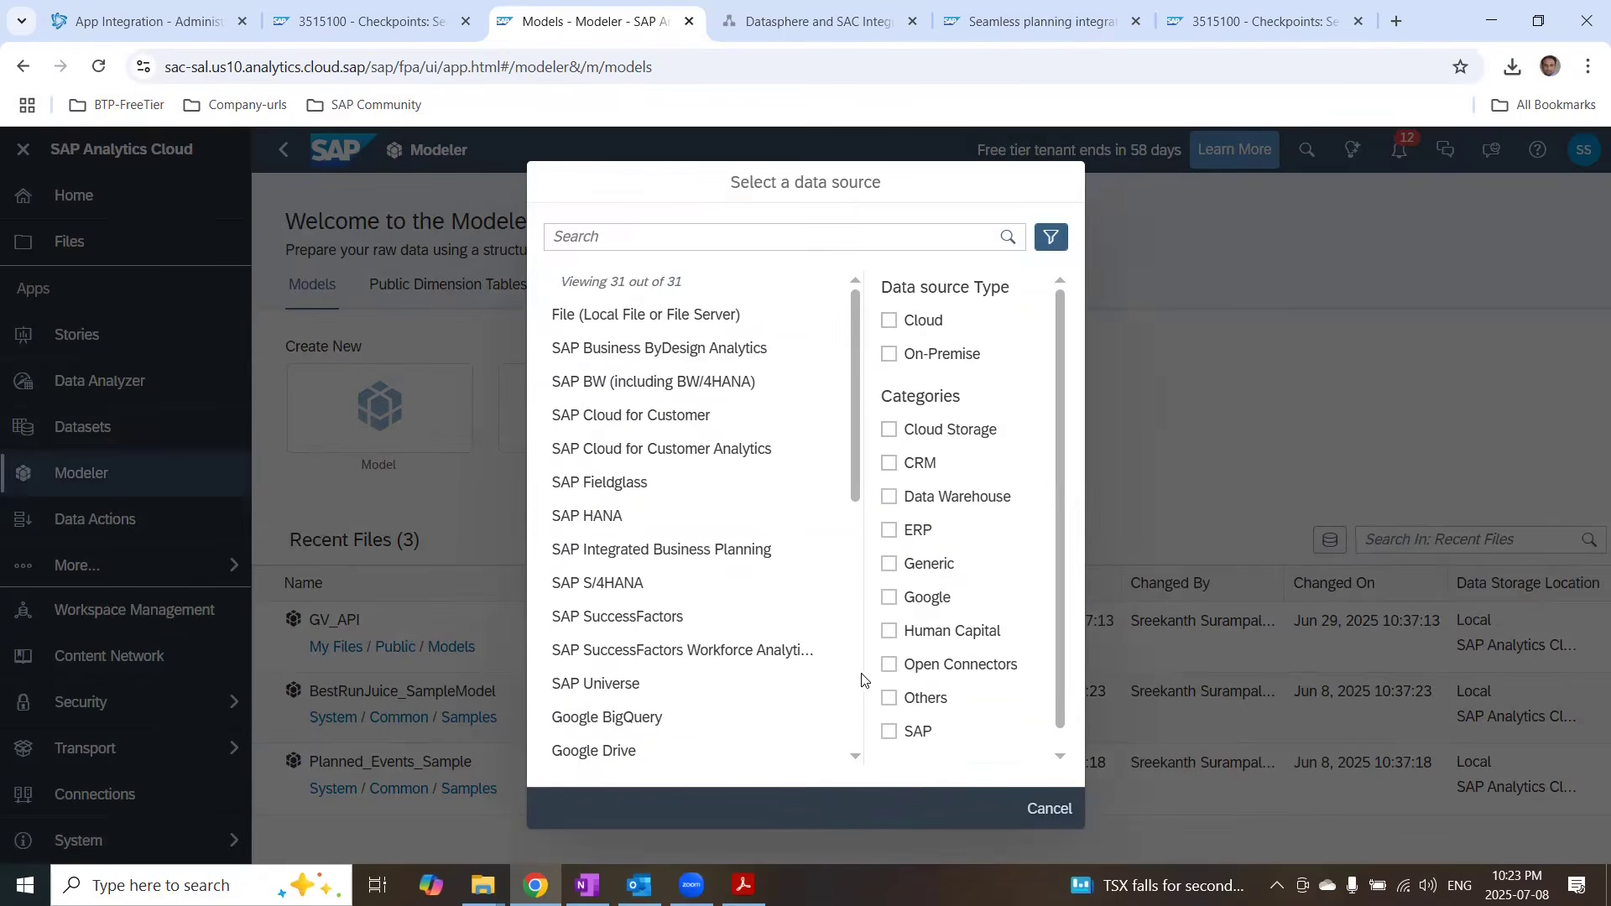
# Step: Choose File (Local File or File Server) as the model's data source
pyautogui.scroll(-1, 946, 583)
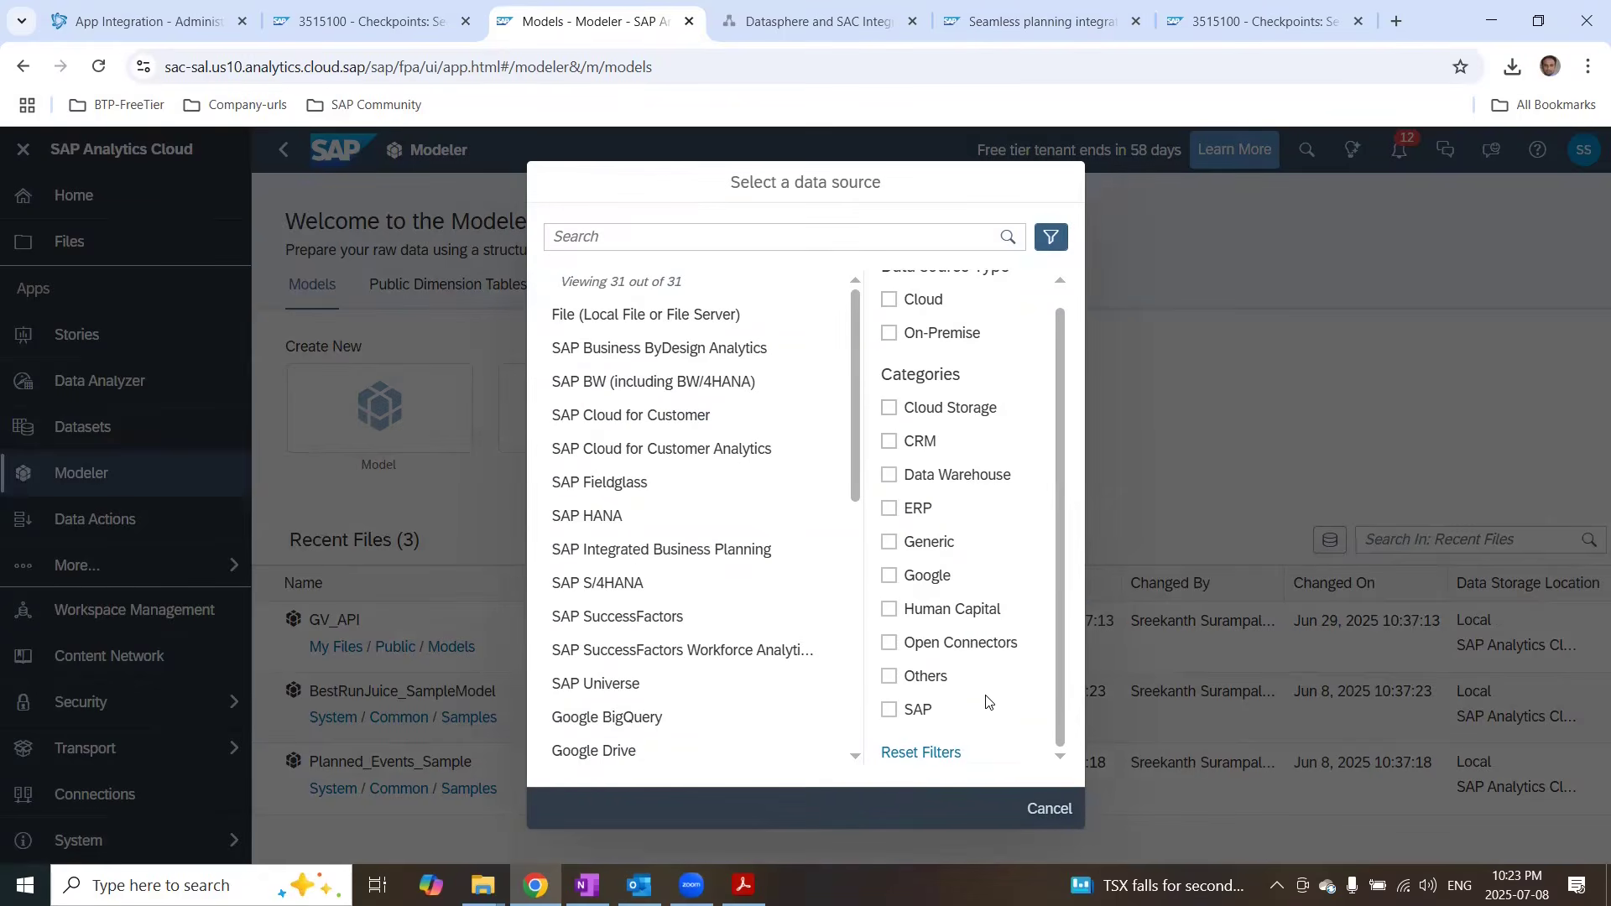
pyautogui.click(890, 680)
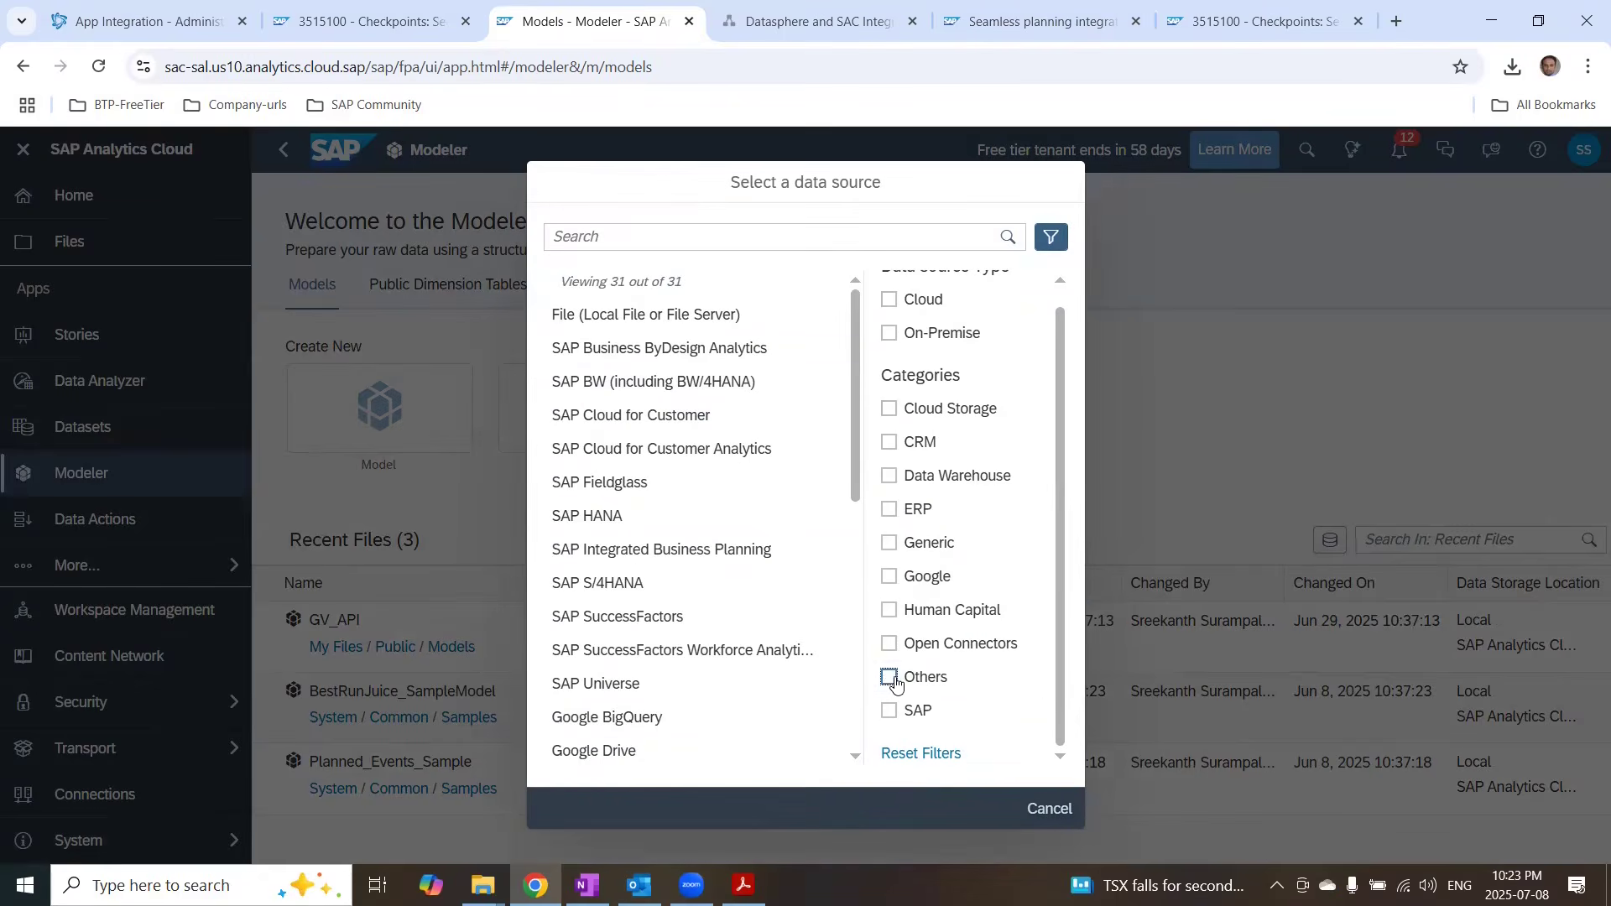
pyautogui.click(625, 329)
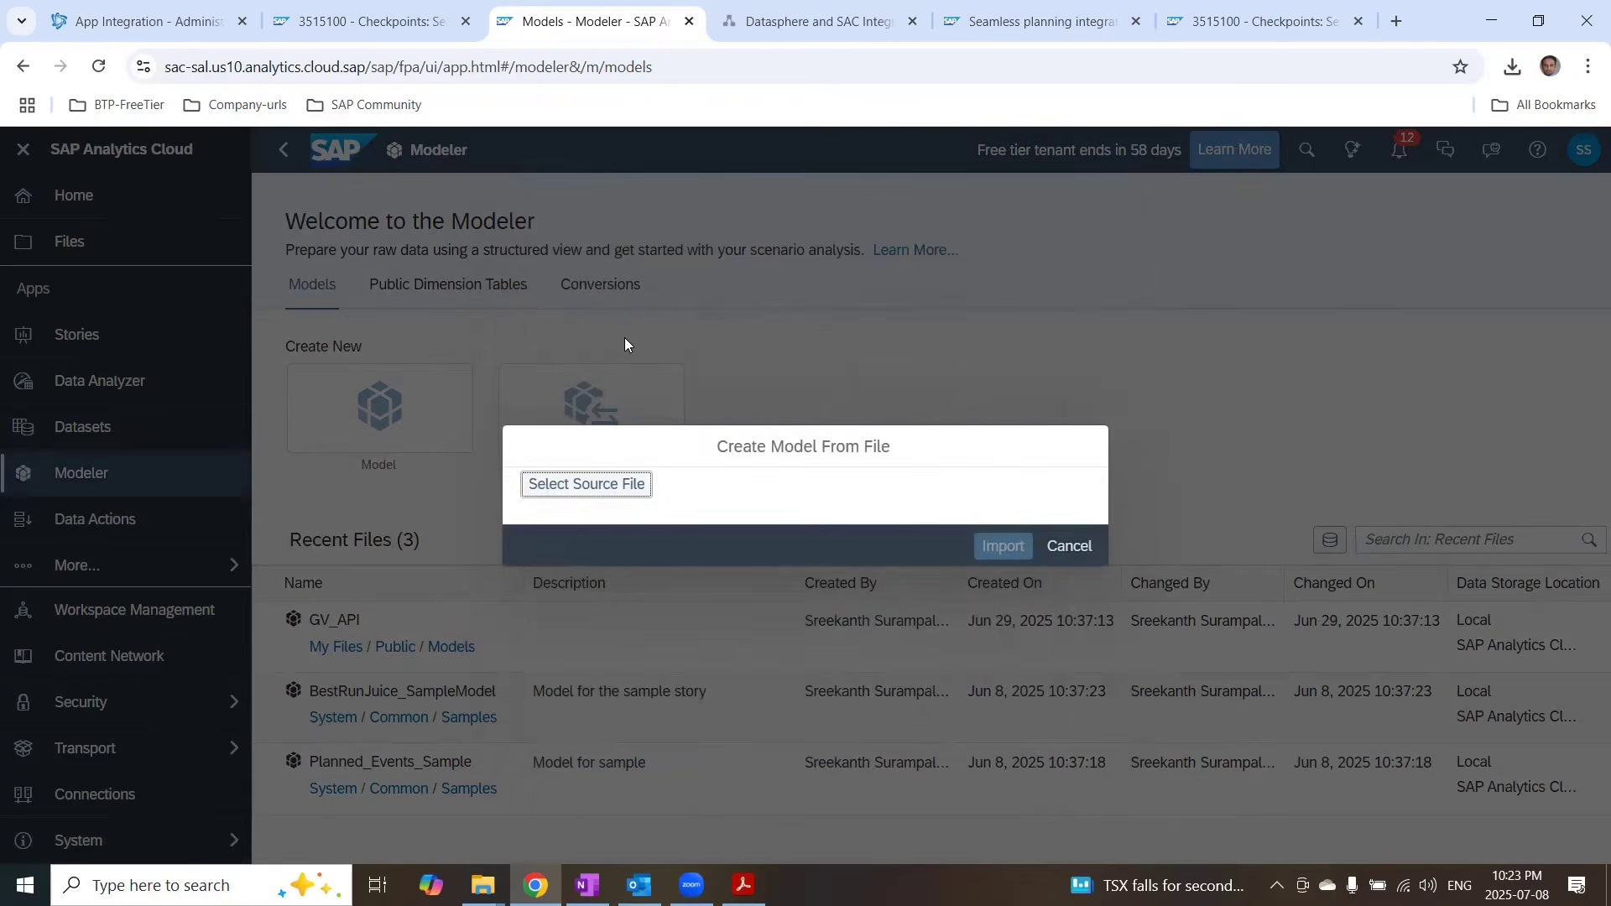
# Step: Select SalesOrders.csv from the sample CSV folder and import it with the first row as column headers
pyautogui.click(611, 485)
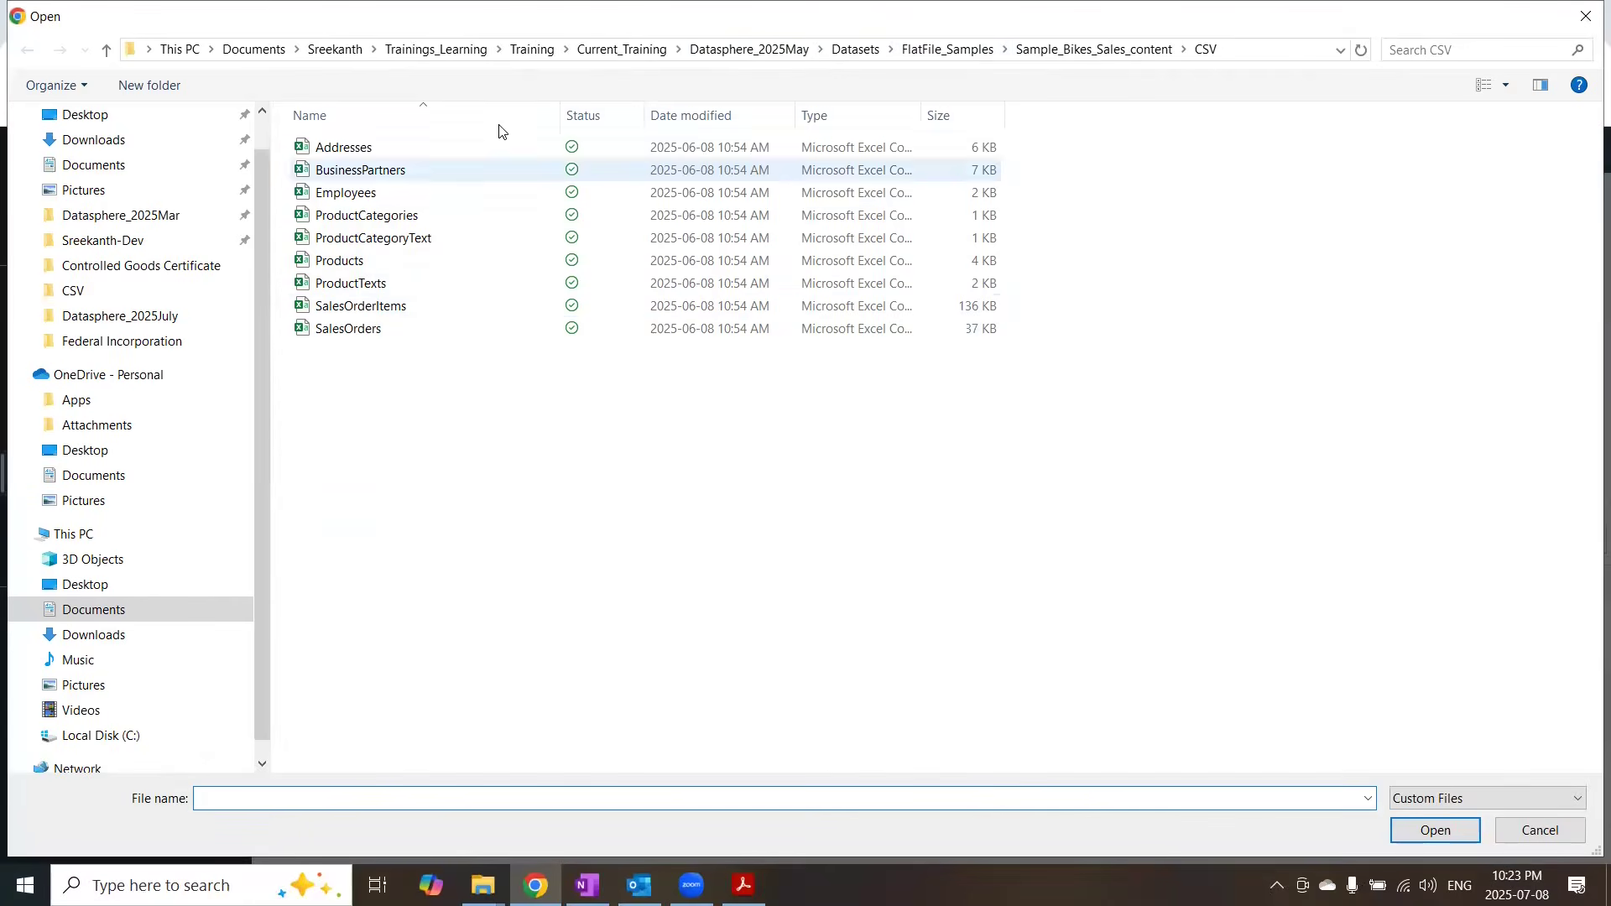
pyautogui.click(974, 51)
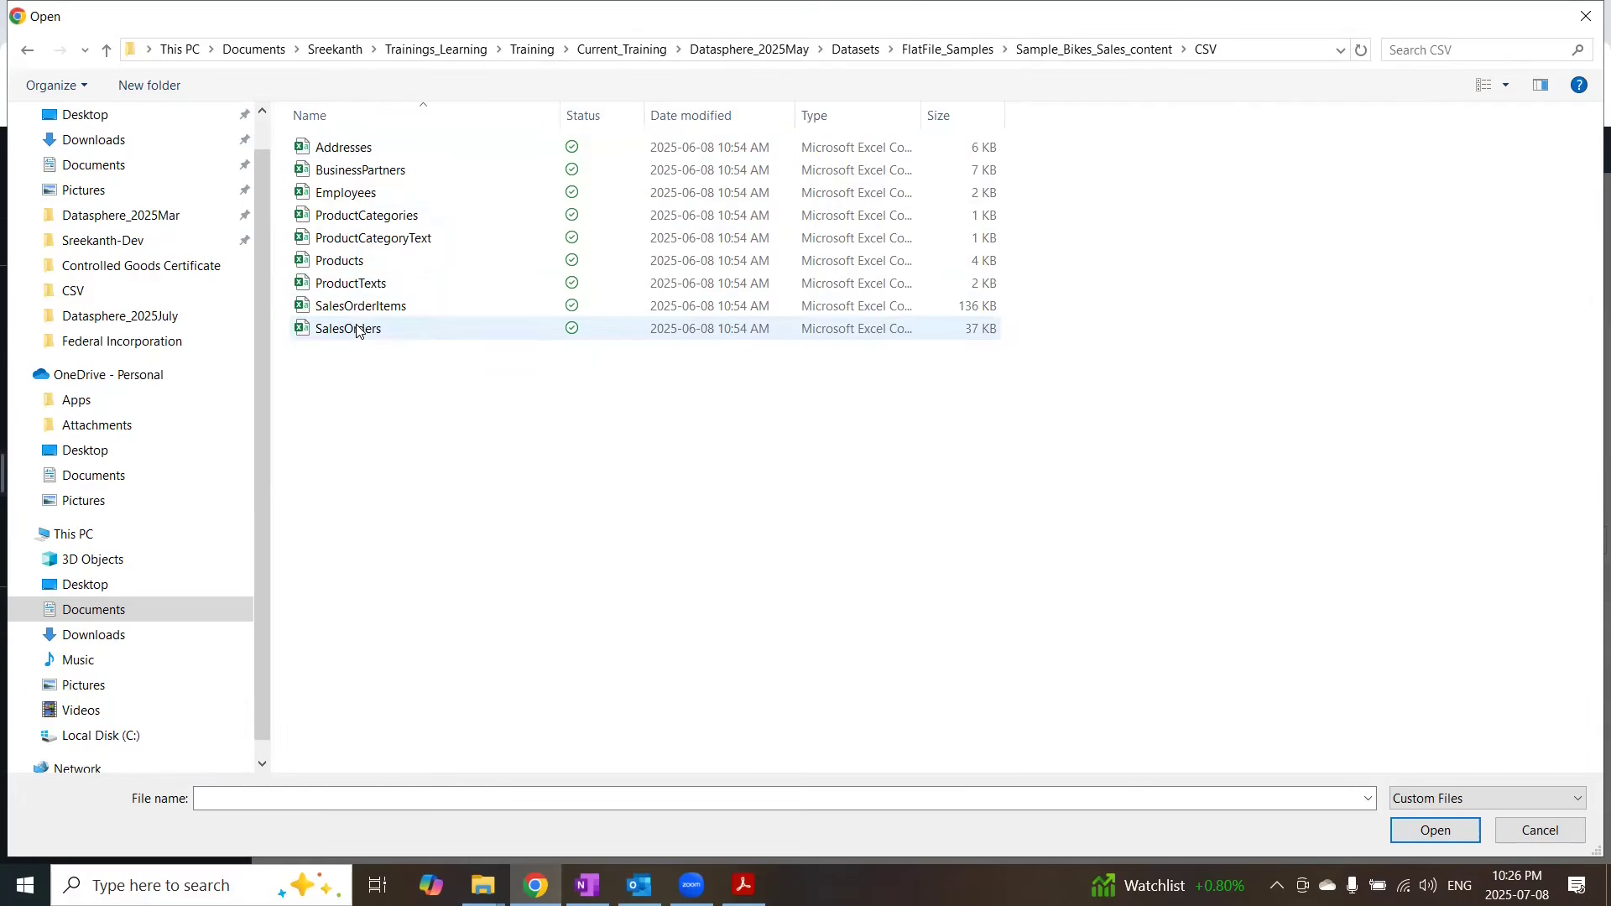
pyautogui.click(359, 330)
pyautogui.click(1458, 827)
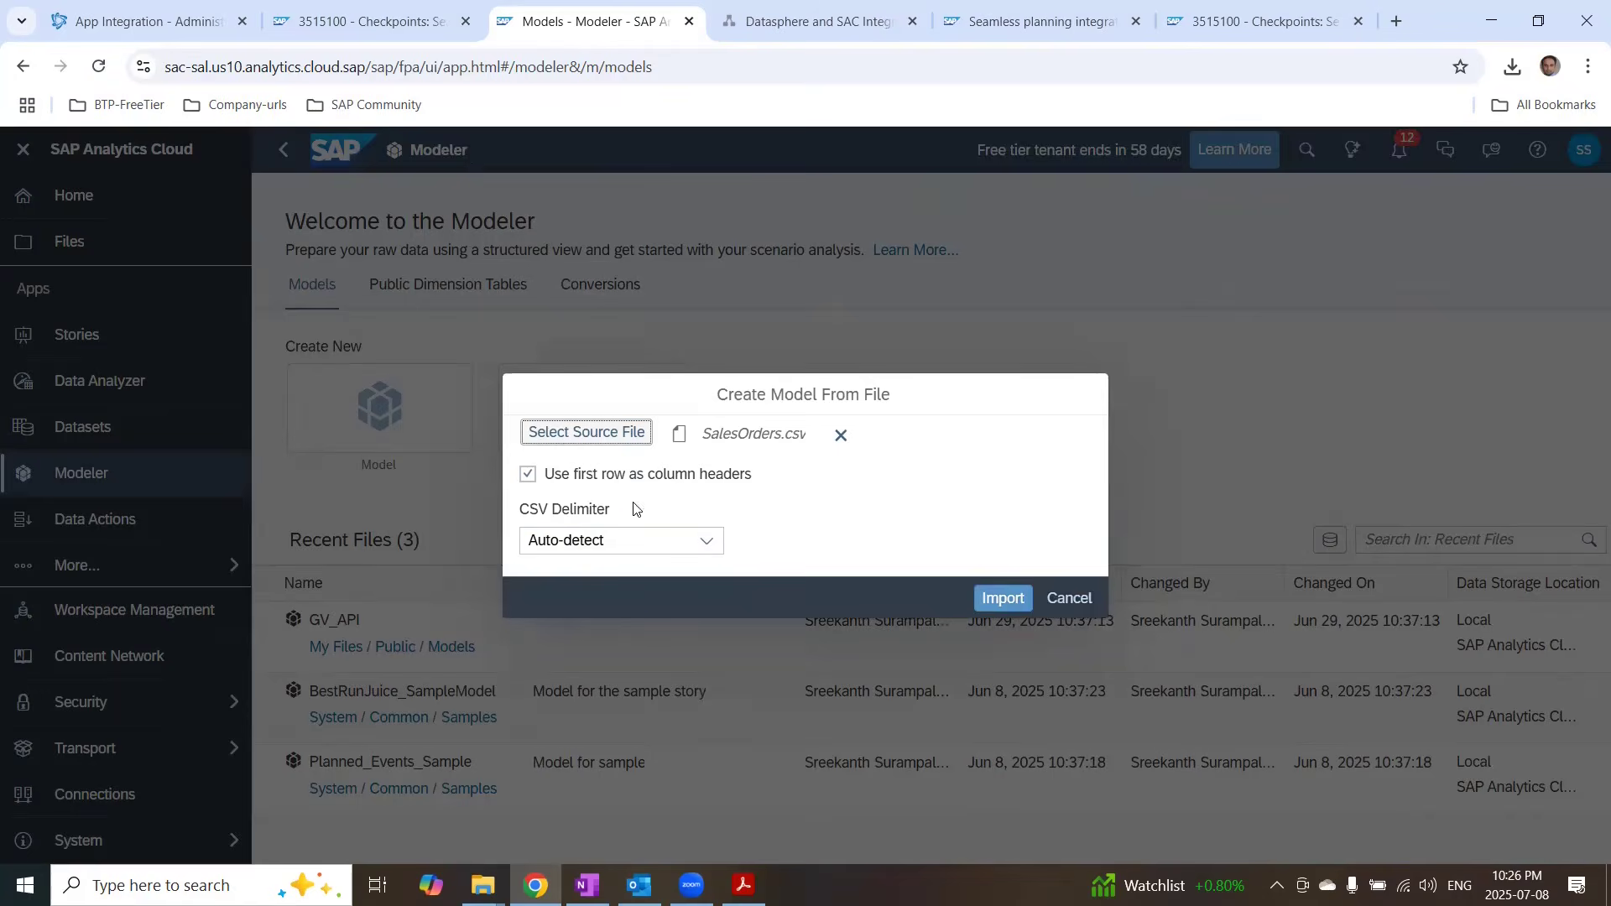
pyautogui.click(979, 587)
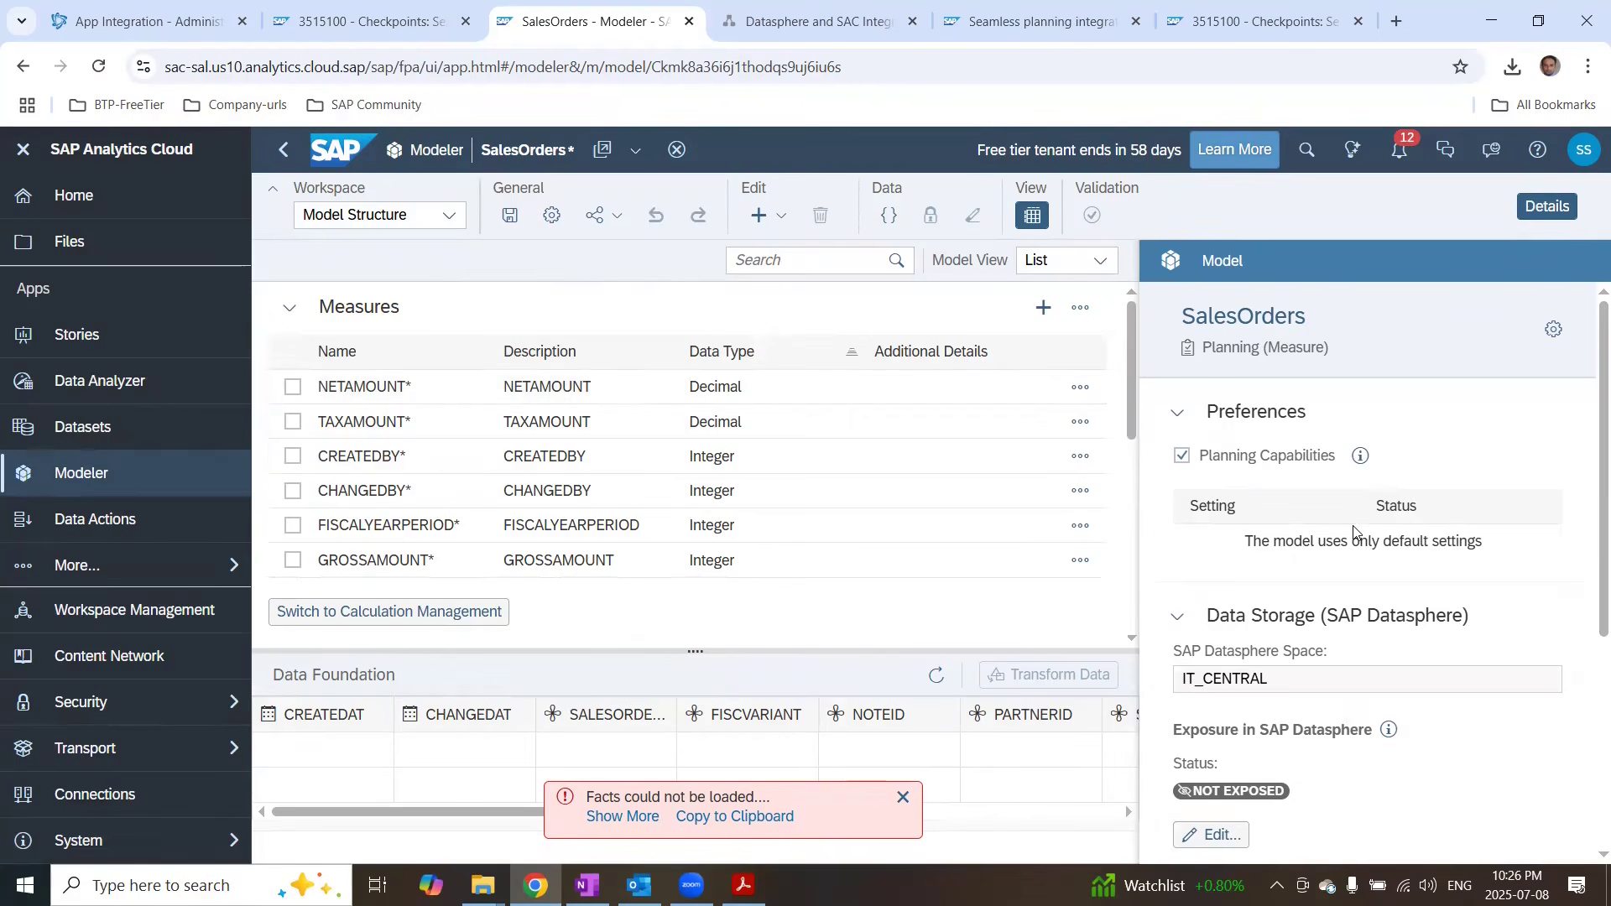
# Step: Expose the model's data foundation as a fact table in SAP Datasphere with business name SAL_SAC
pyautogui.click(903, 797)
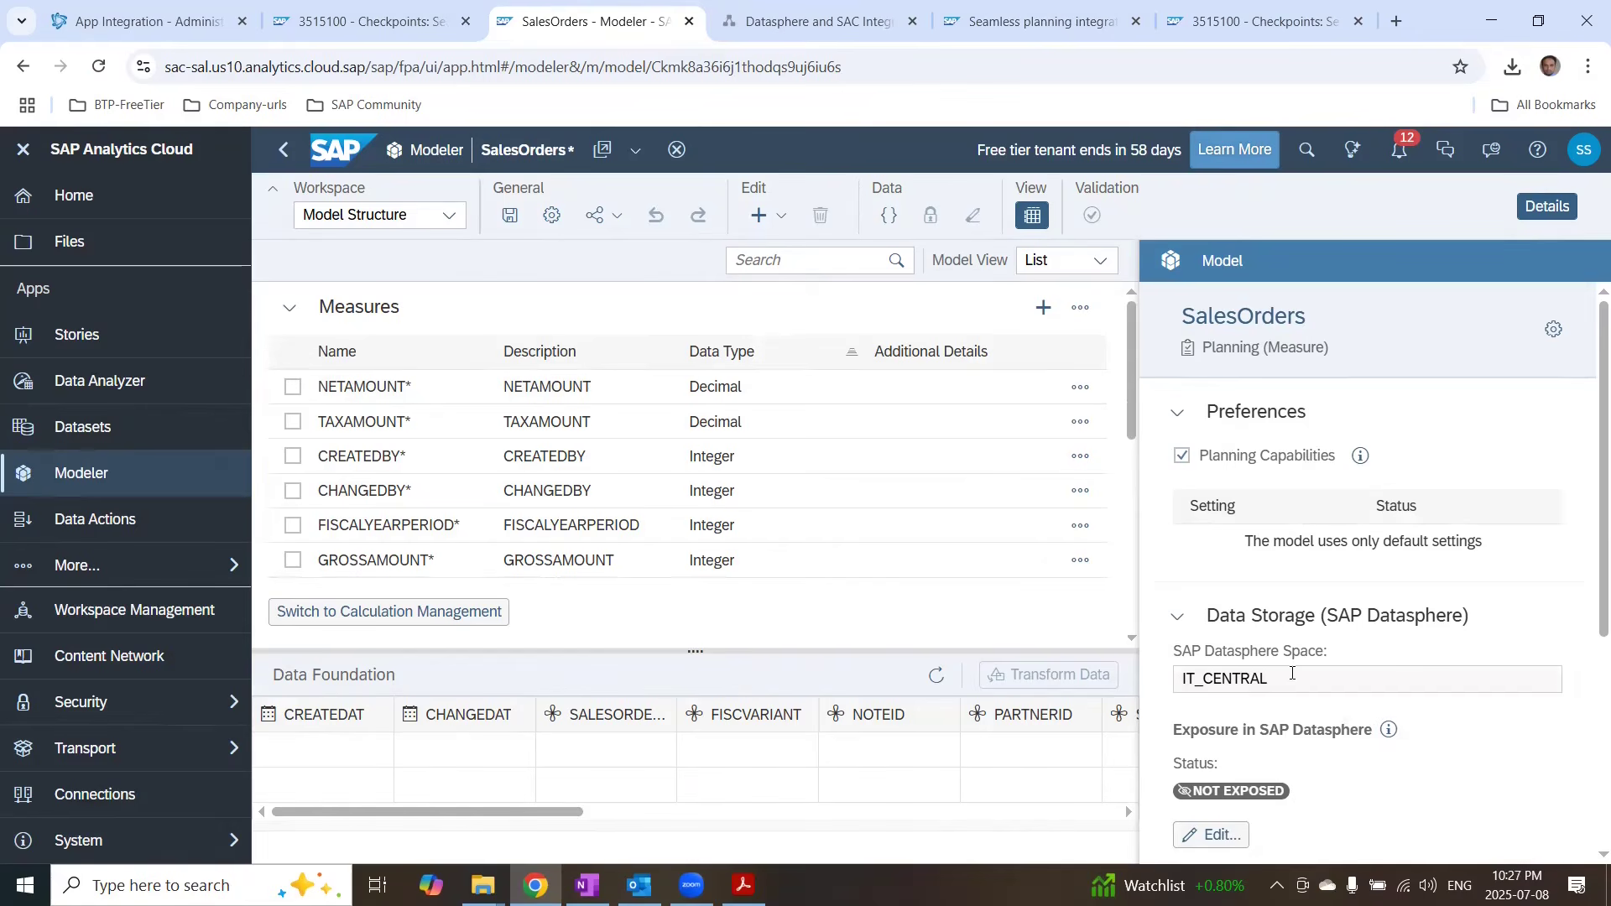
pyautogui.scroll(-3, 1243, 777)
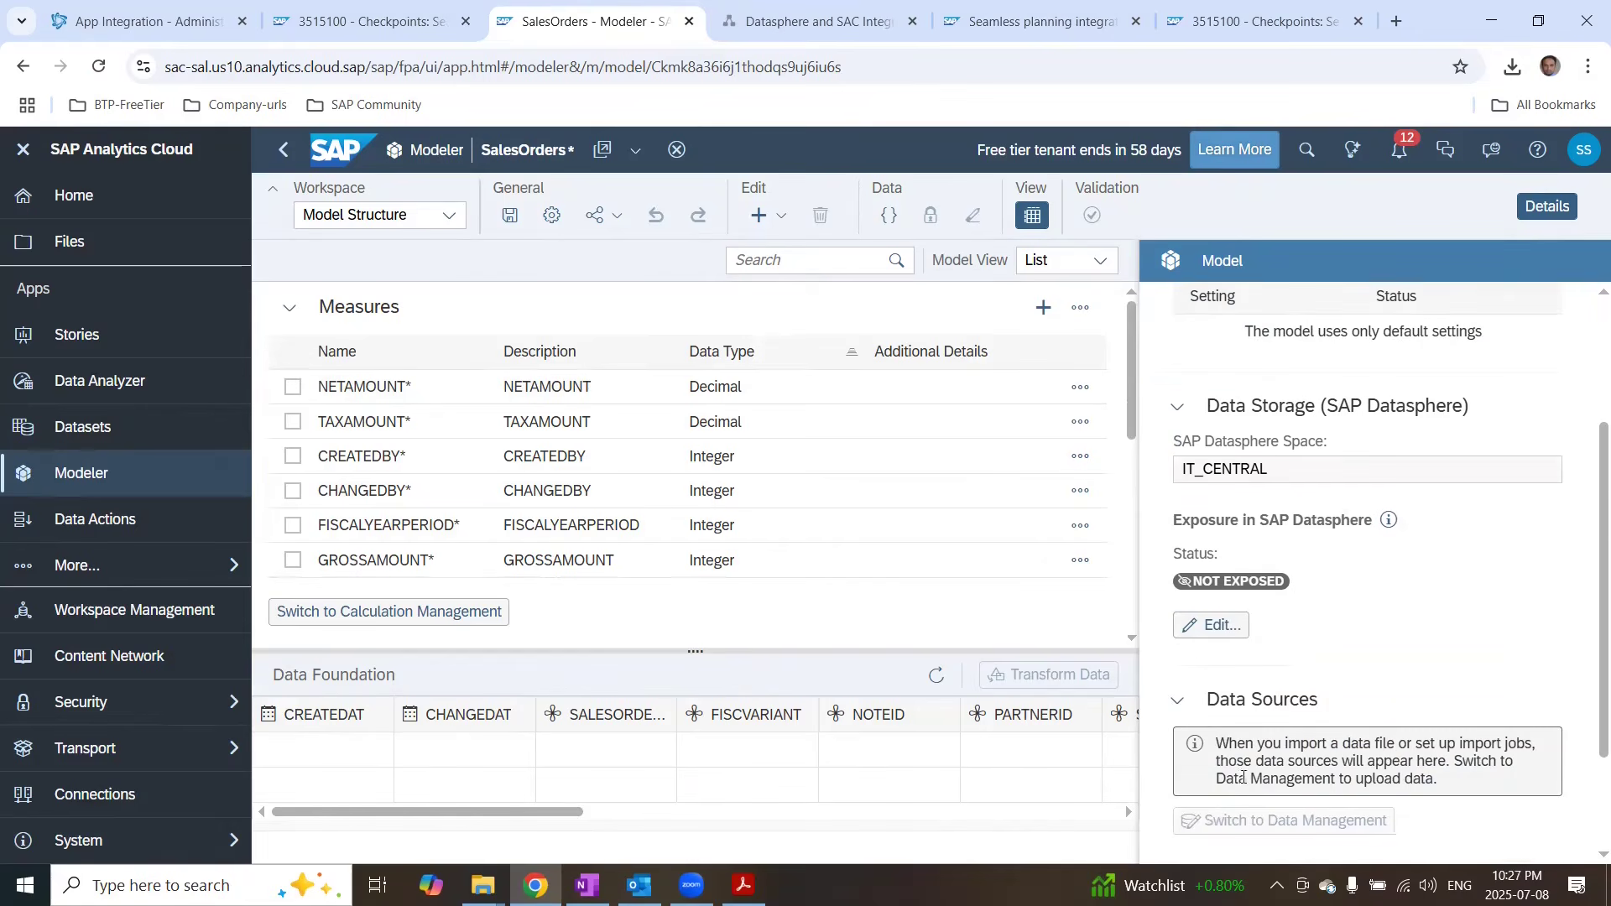
pyautogui.click(1232, 627)
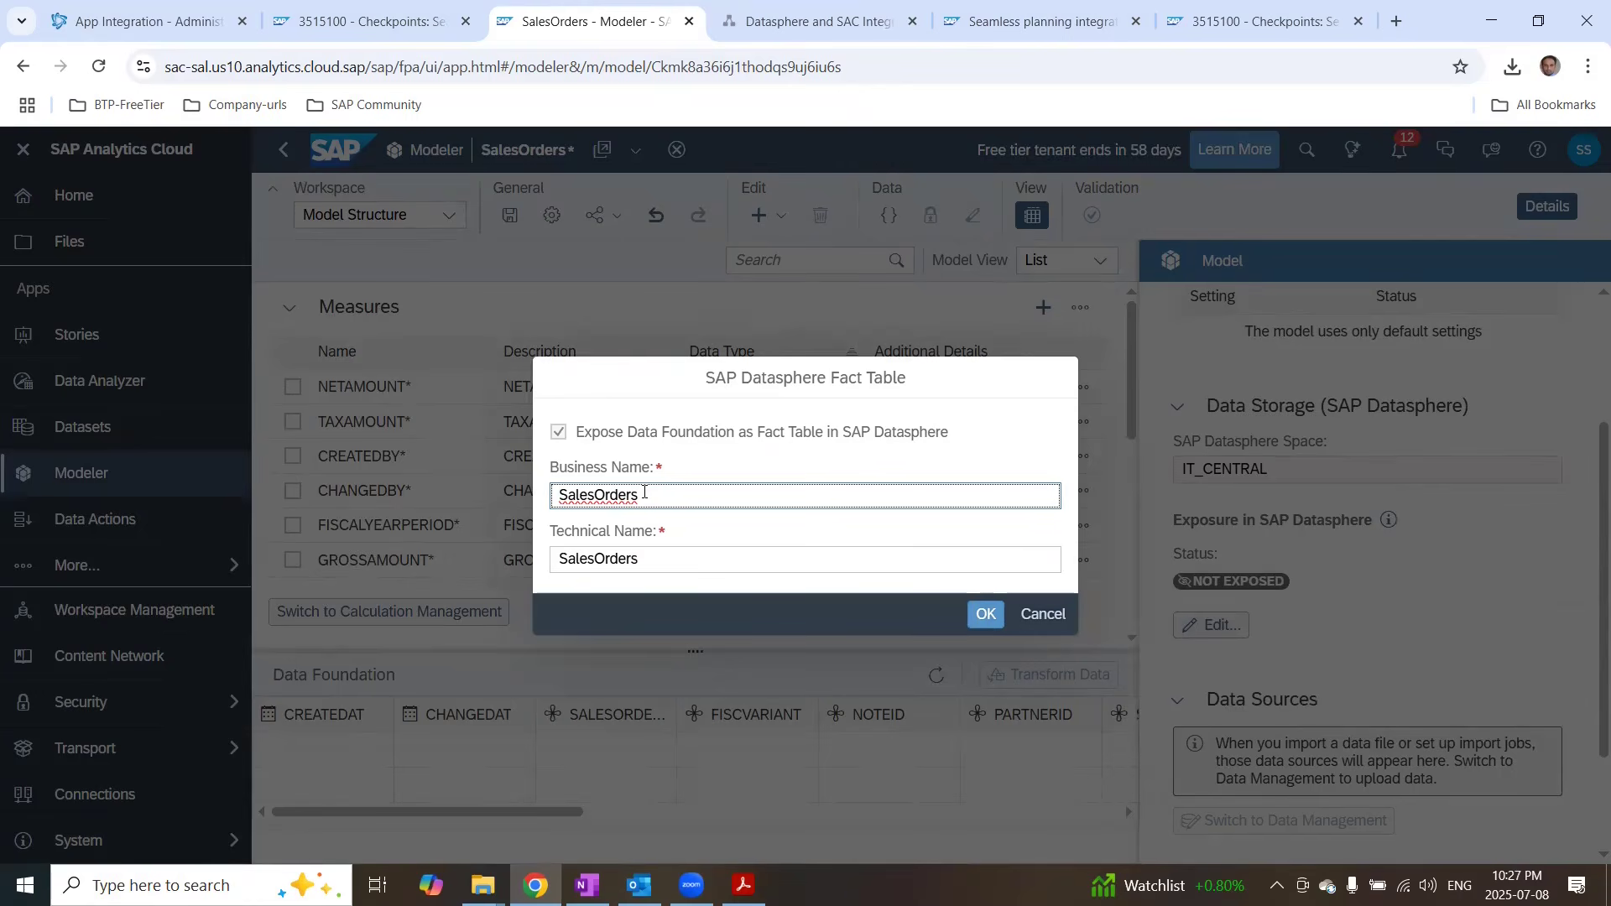
pyautogui.moveTo(645, 493); pyautogui.dragTo(366, 490)
pyautogui.write('SAL_')
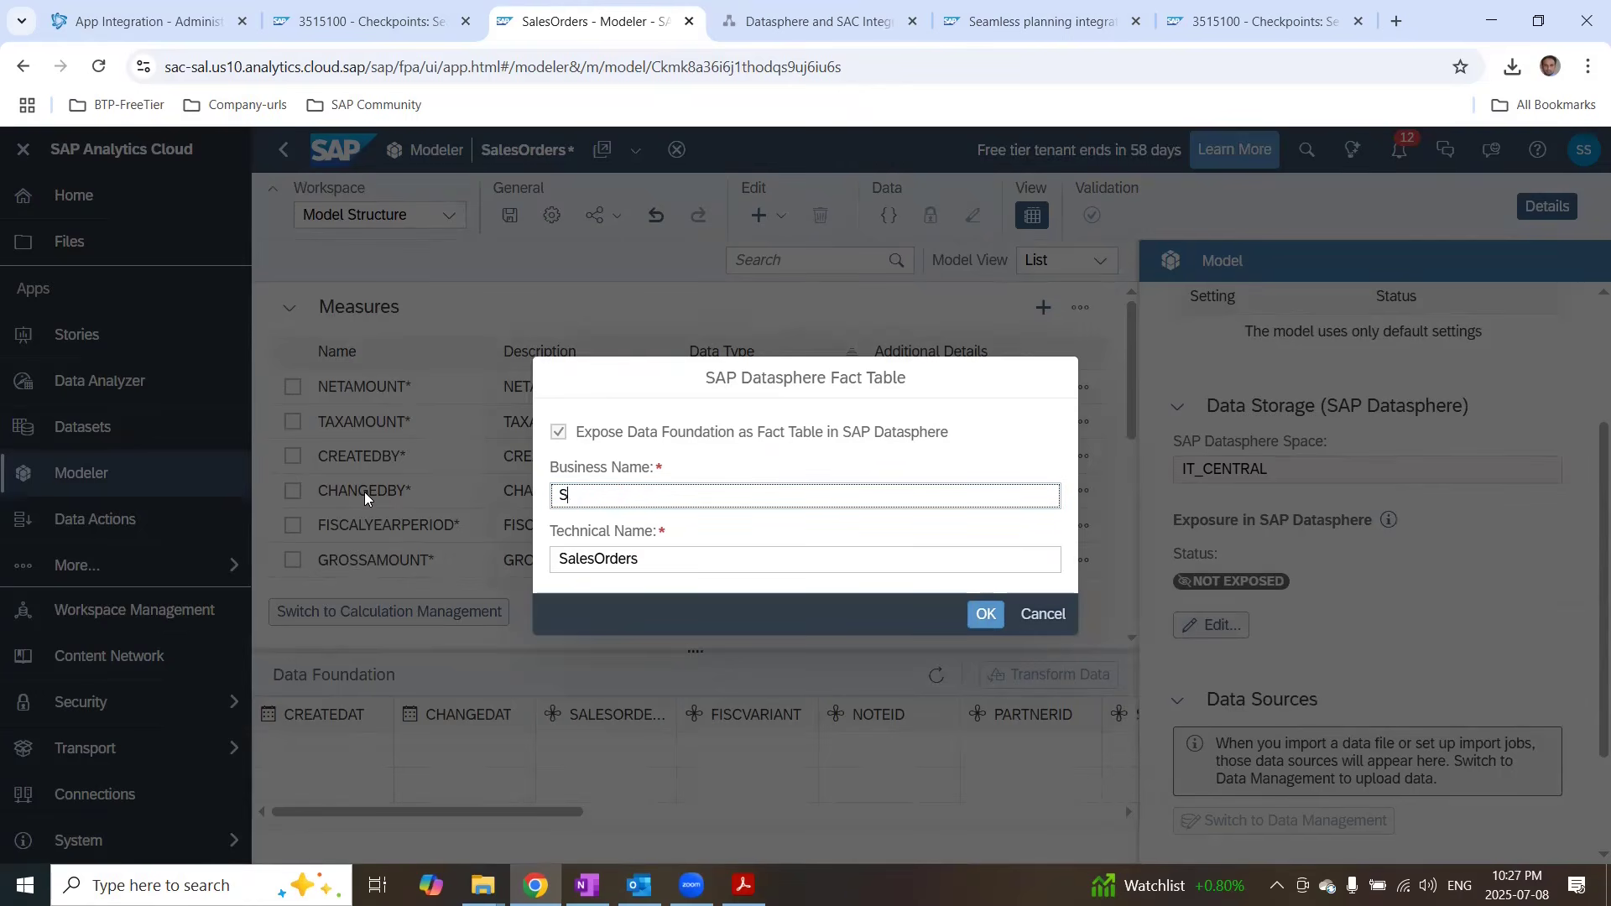
pyautogui.write('SAC')
pyautogui.click(989, 616)
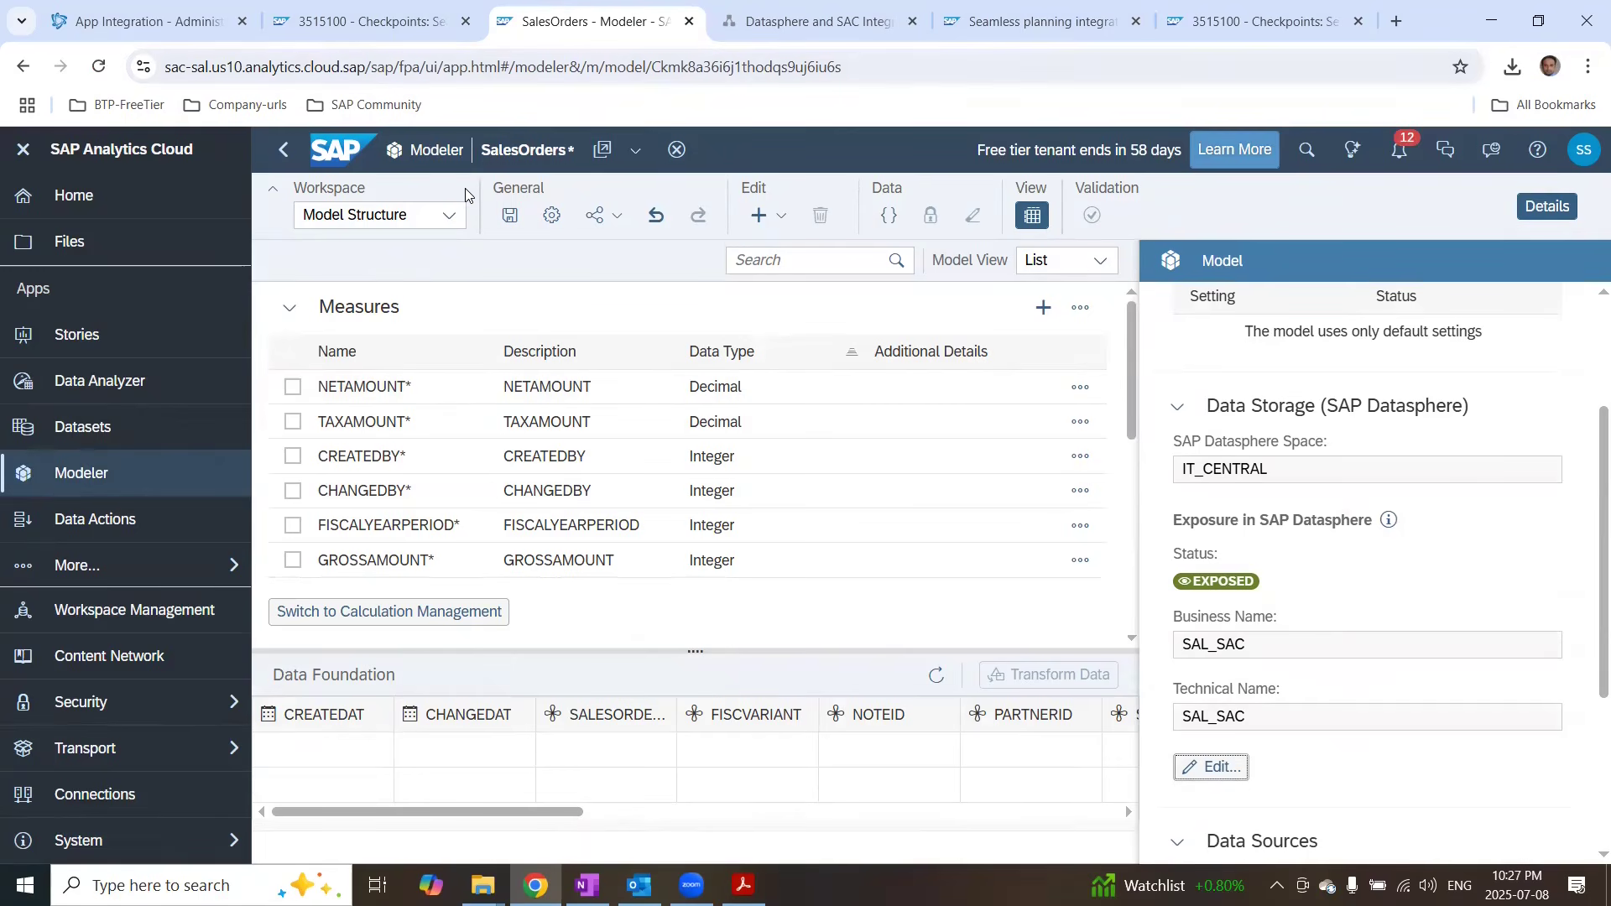
# Step: Save the model as SalesOrders in the Public/SeamlessPlanning folder
pyautogui.click(507, 213)
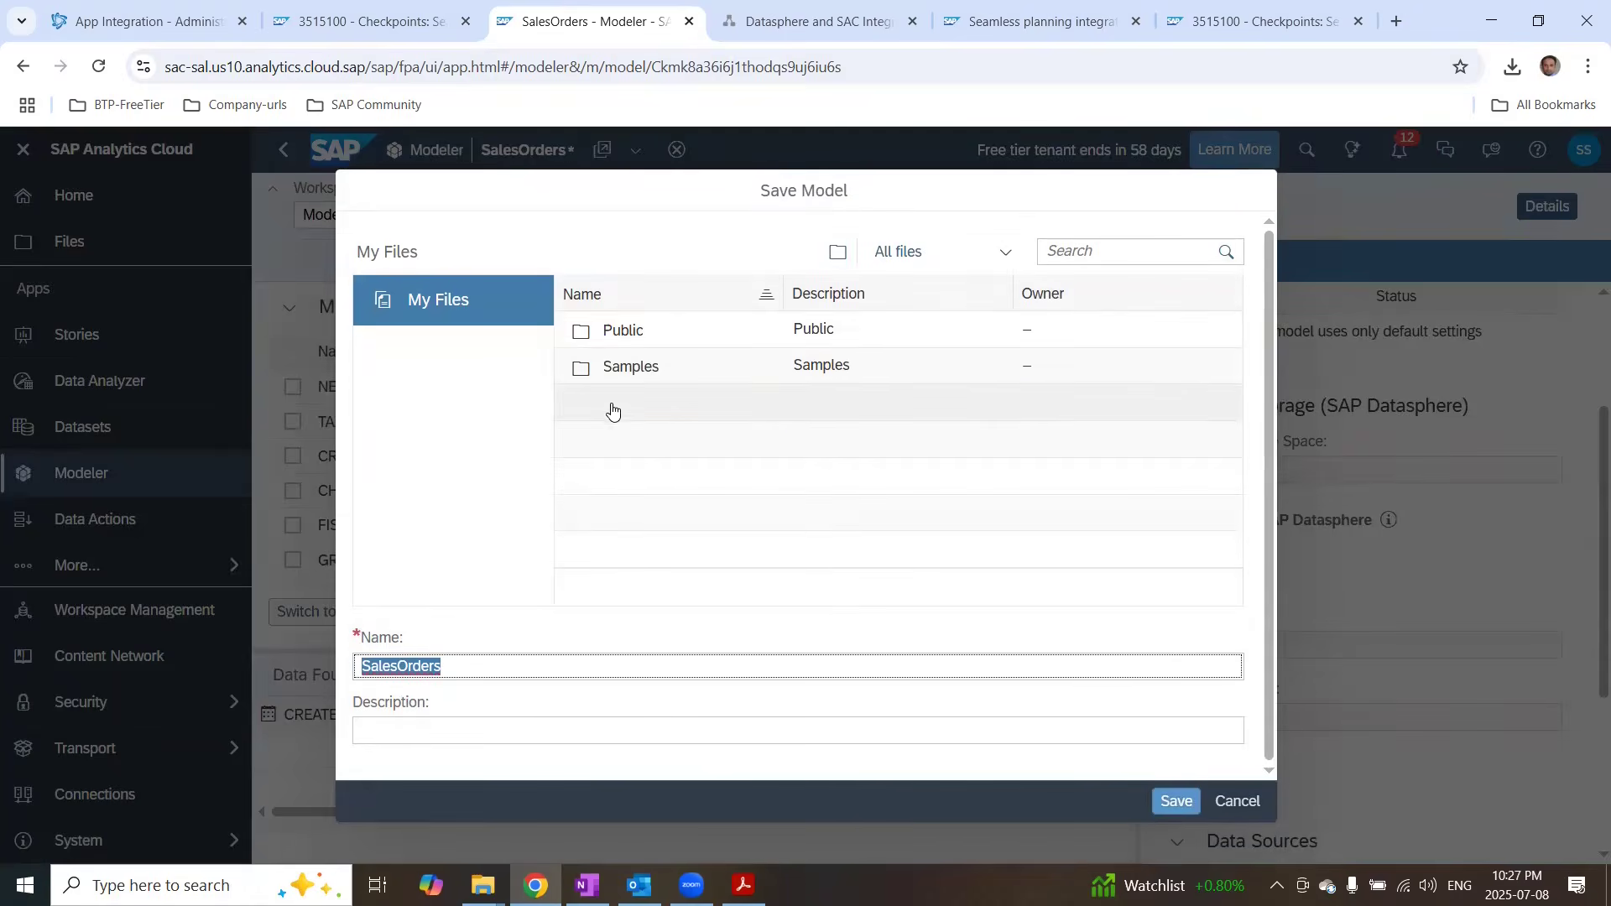
pyautogui.doubleClick(625, 334)
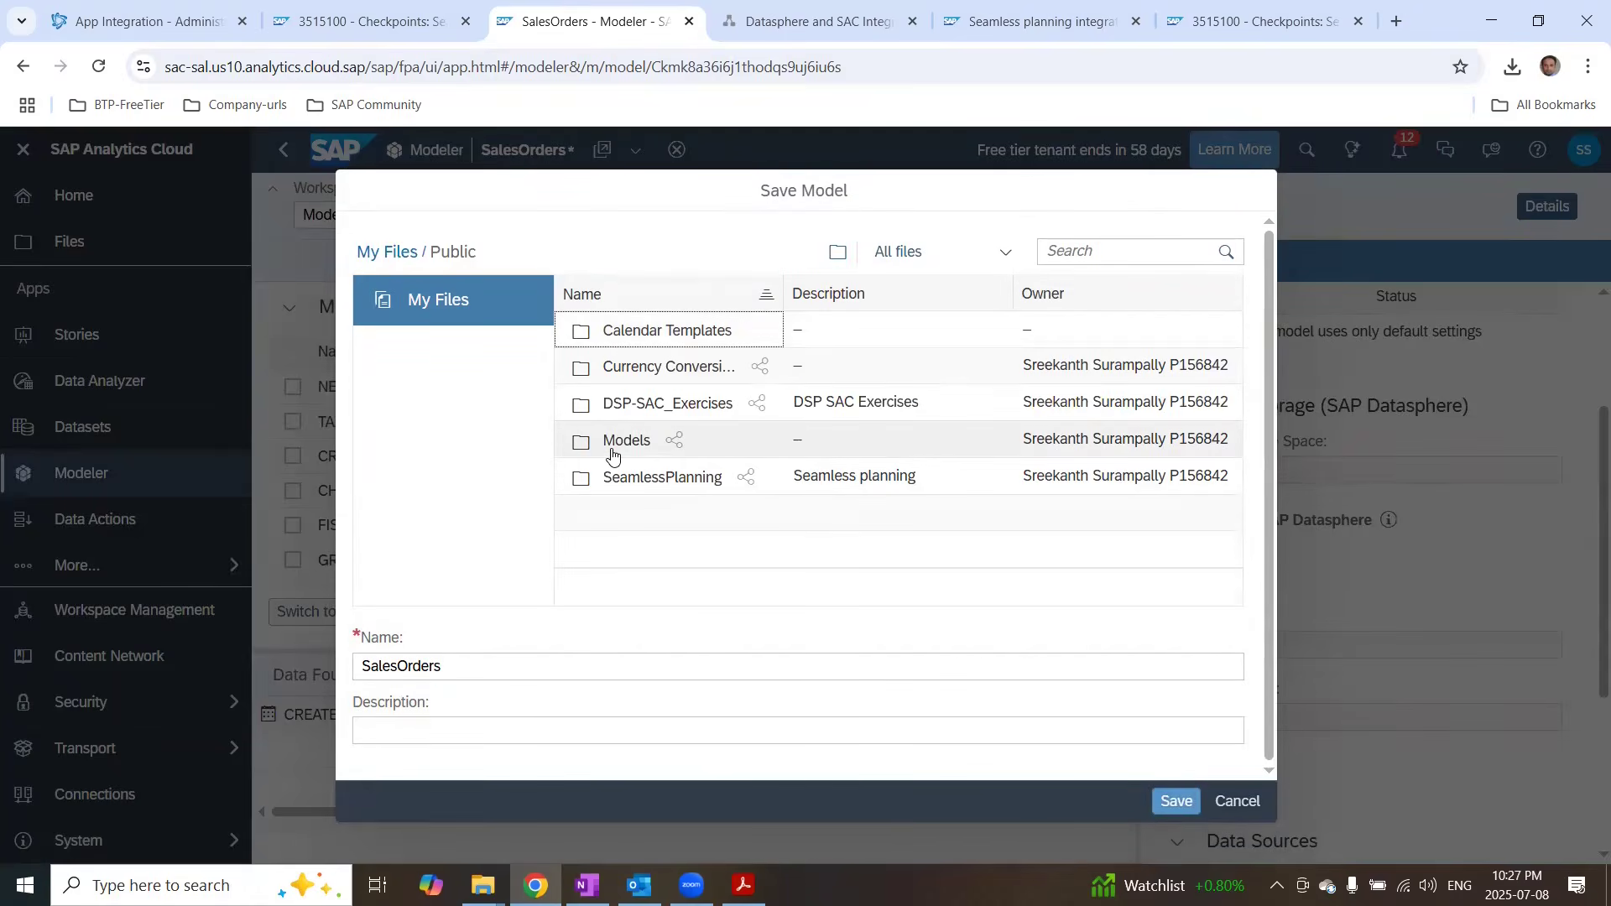
pyautogui.doubleClick(634, 474)
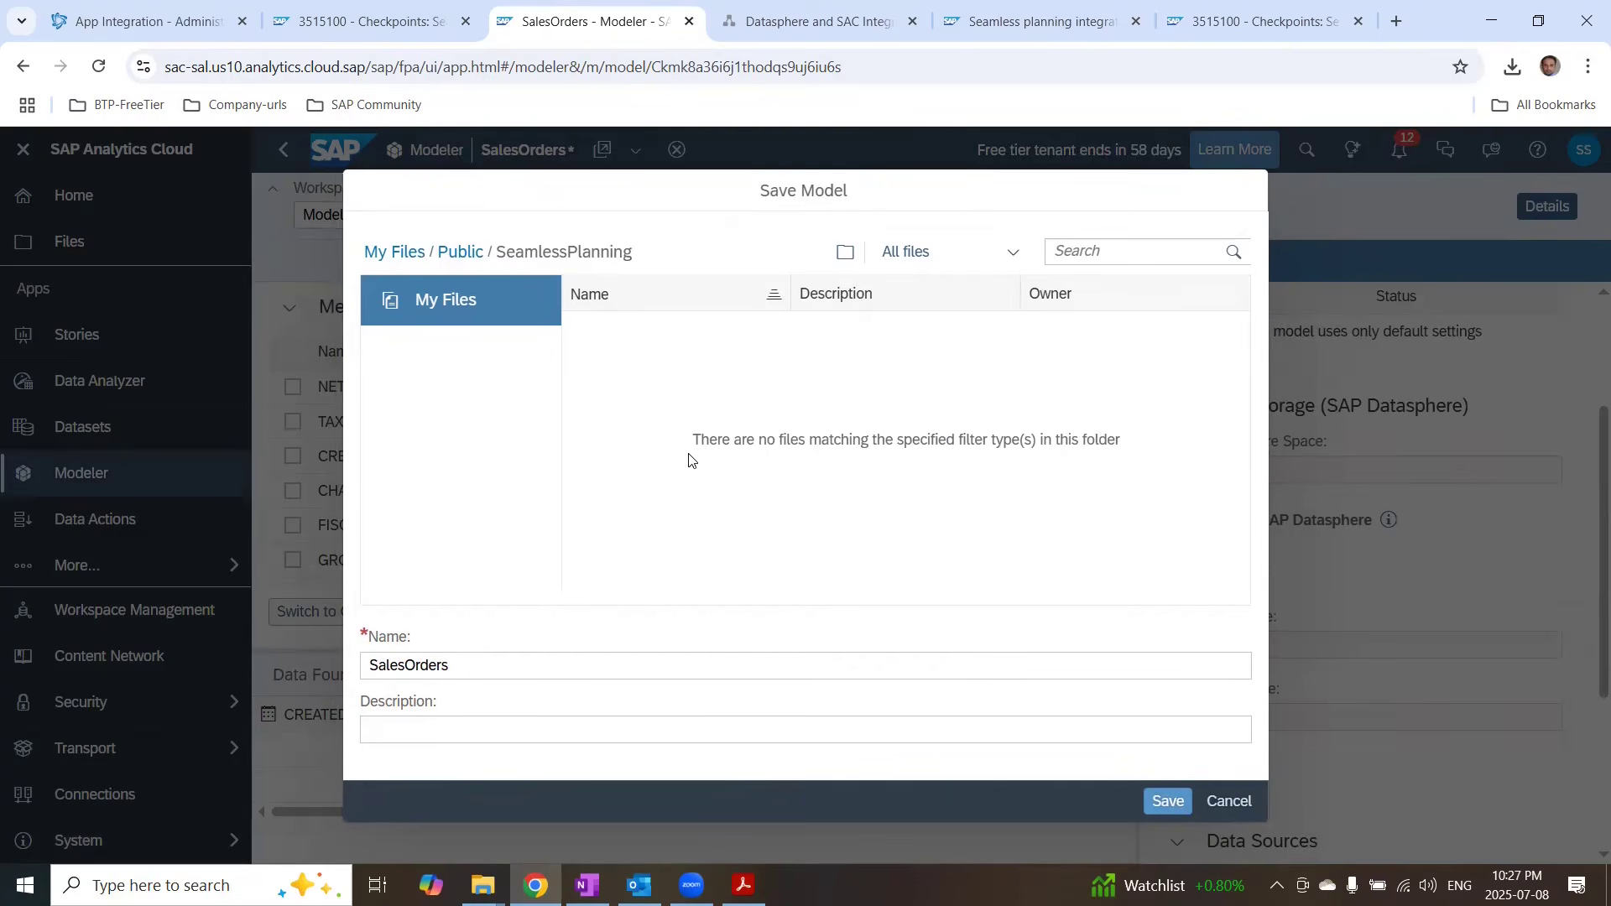
pyautogui.click(1181, 806)
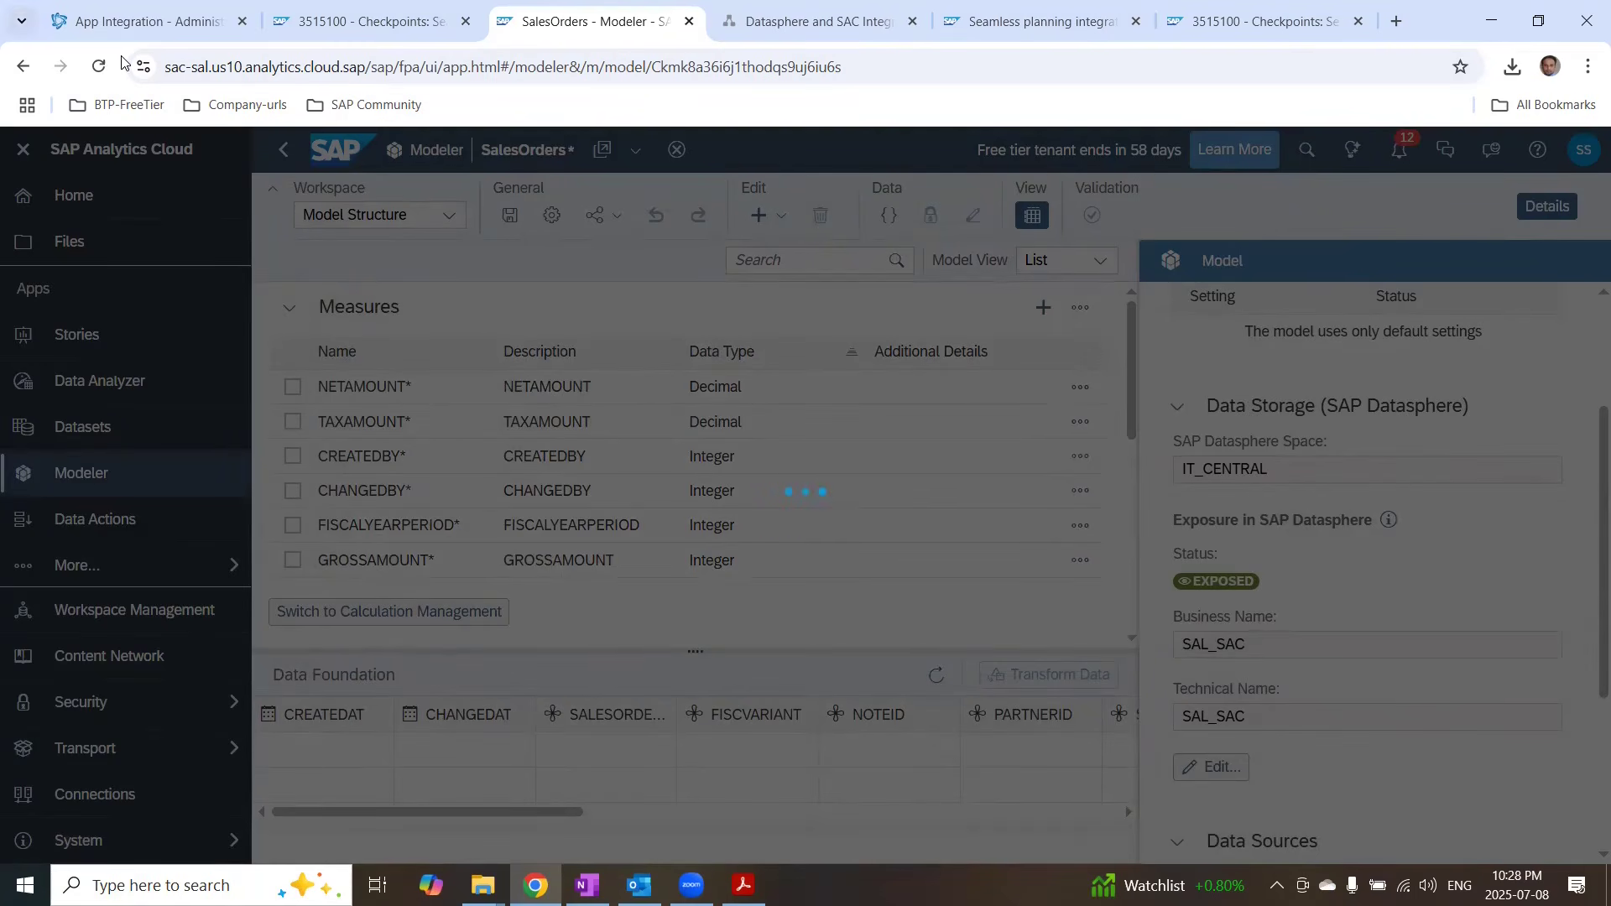
# Step: Switch to Datasphere and open the SAL_SAC local table in the Data Builder of IT_CENTRAL
pyautogui.click(122, 20)
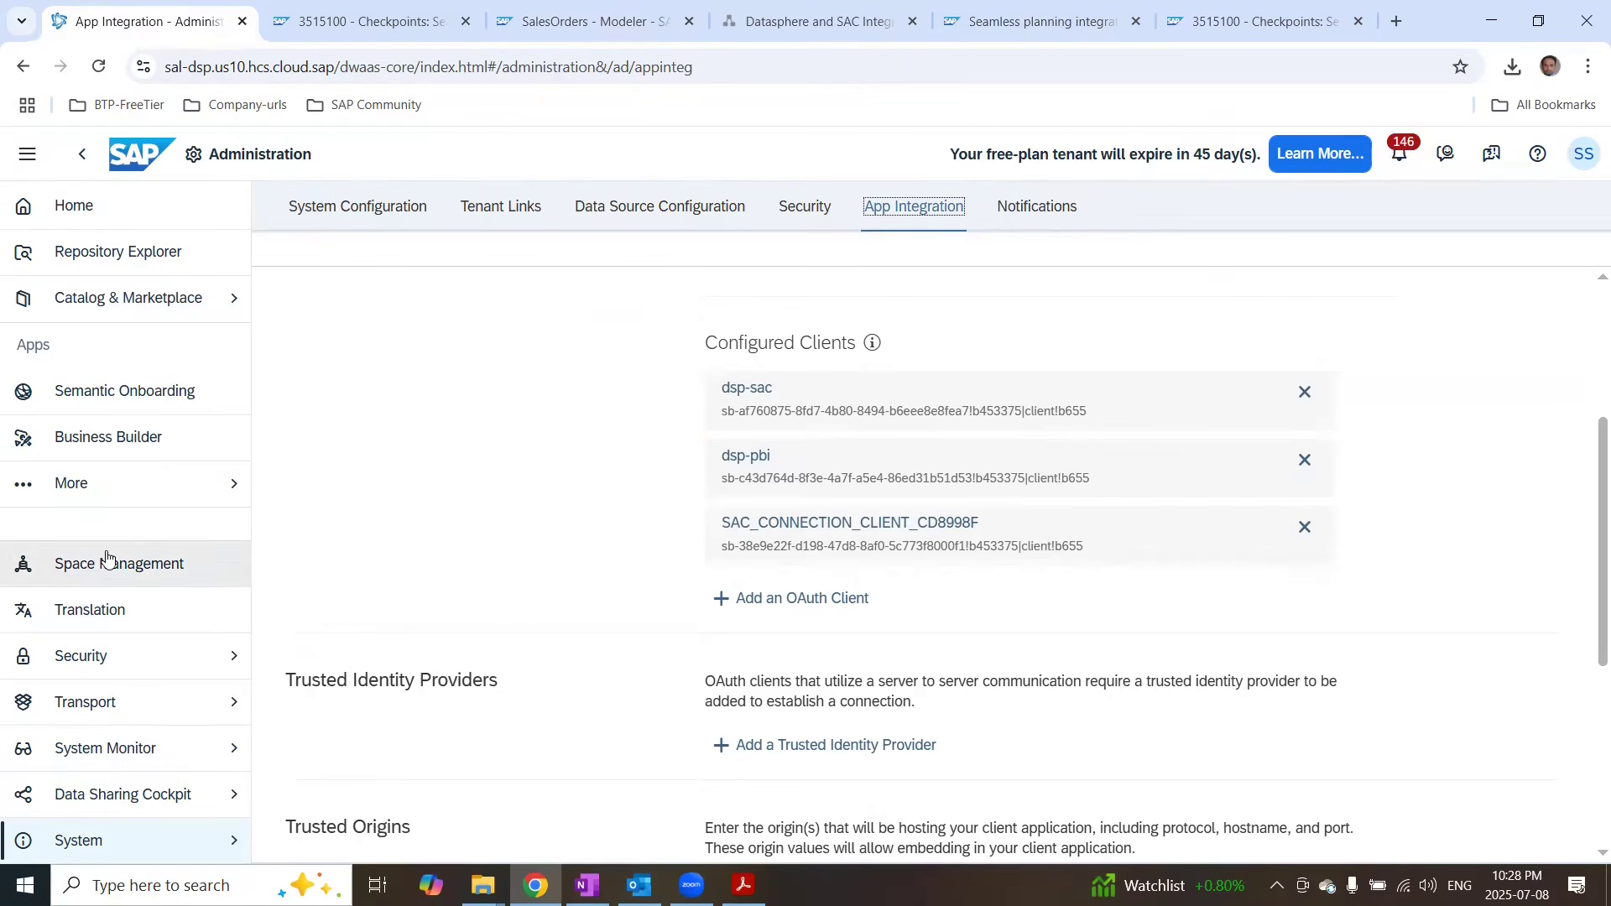
pyautogui.click(115, 502)
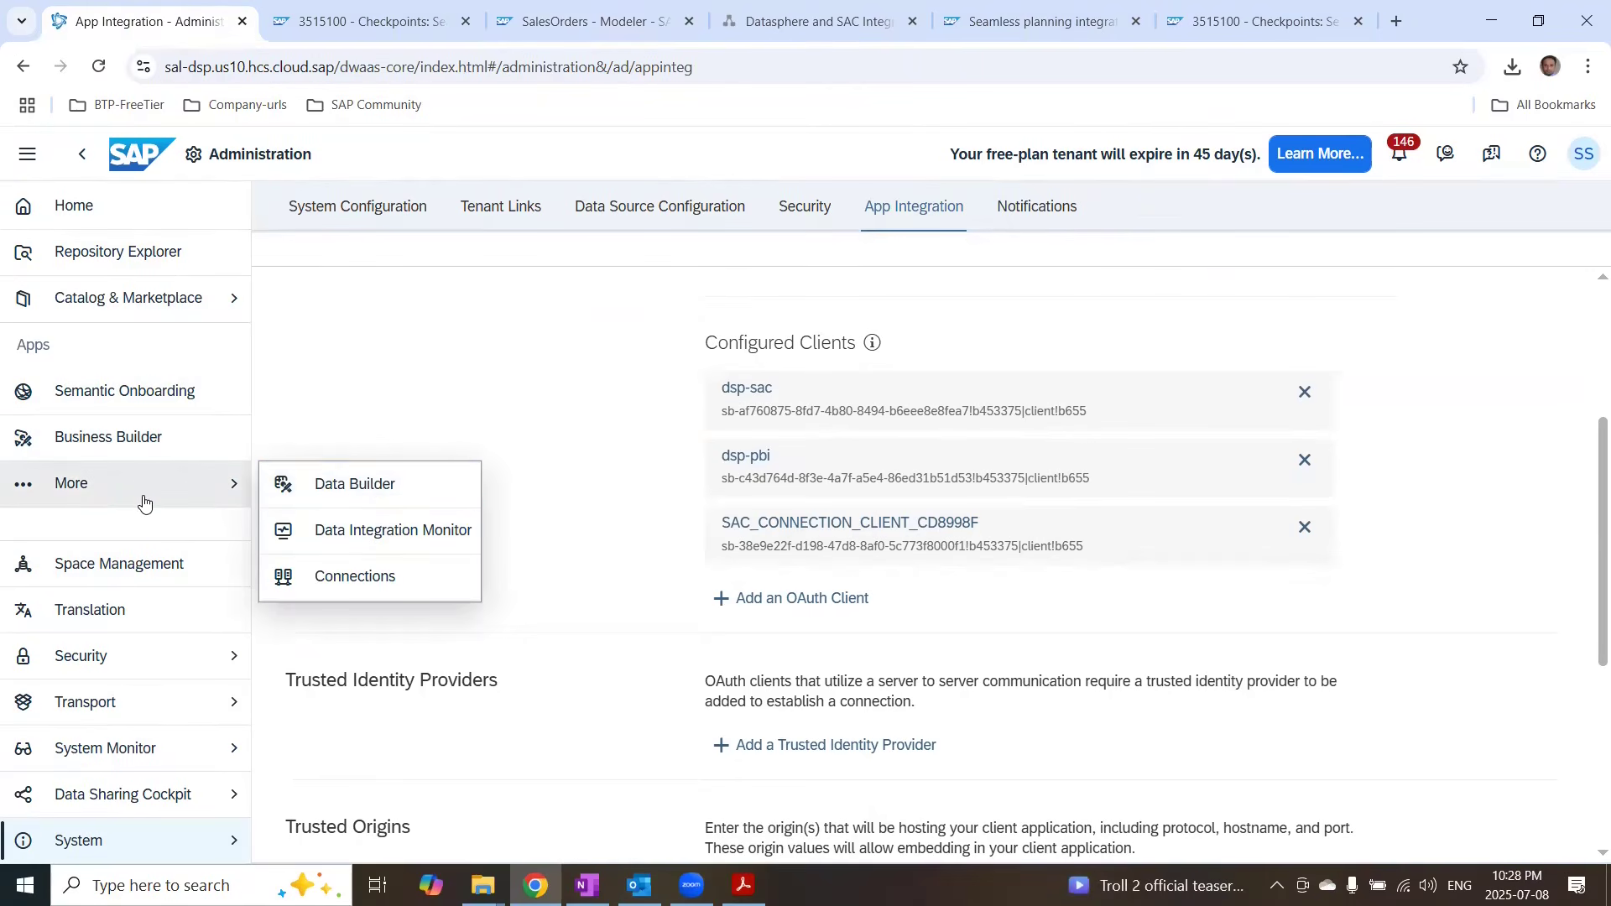
pyautogui.click(350, 485)
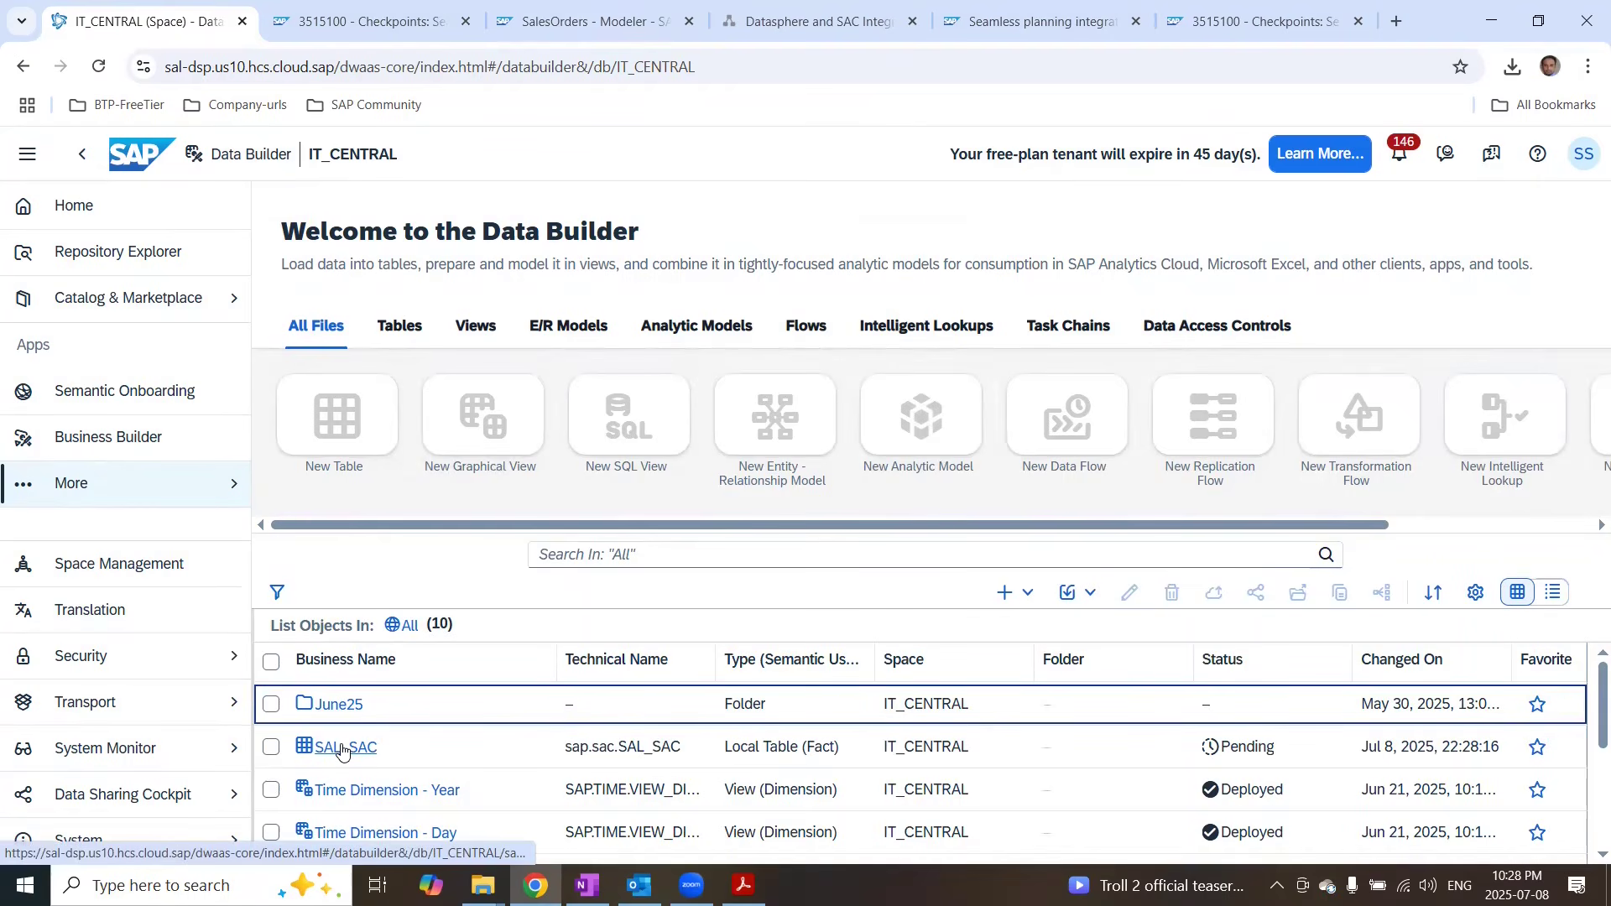
pyautogui.click(342, 748)
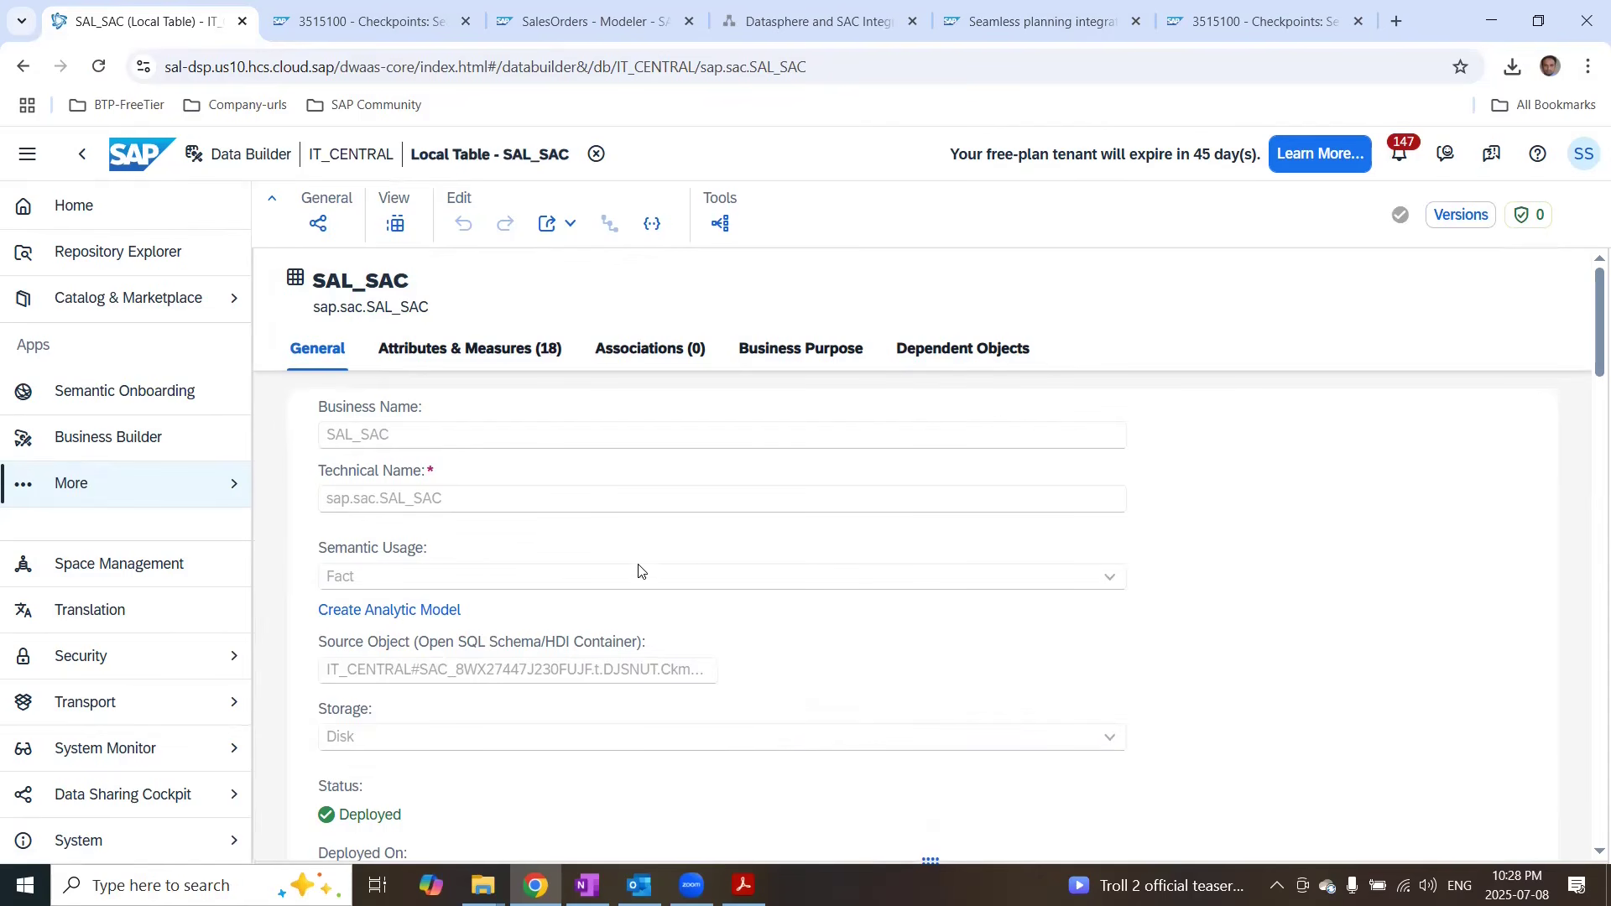
# Step: Preview the SAL_SAC table's data and enlarge the preview pane
pyautogui.scroll(-3, 657, 583)
pyautogui.scroll(3, 658, 583)
pyautogui.scroll(-1, 462, 410)
pyautogui.click(395, 224)
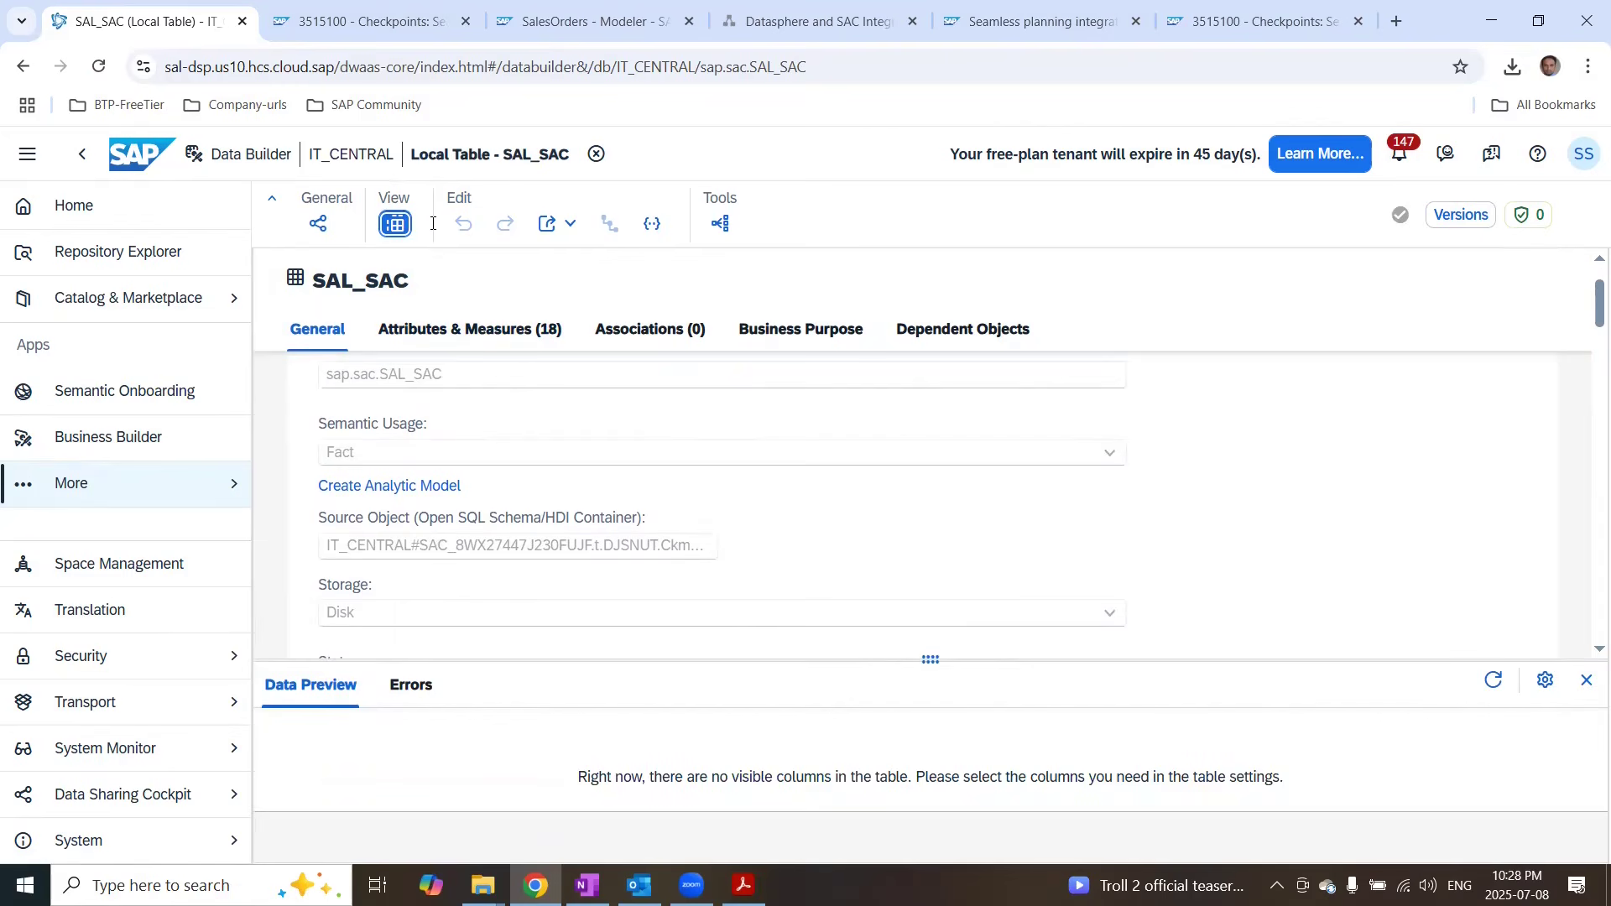
pyautogui.moveTo(930, 660); pyautogui.dragTo(925, 451)
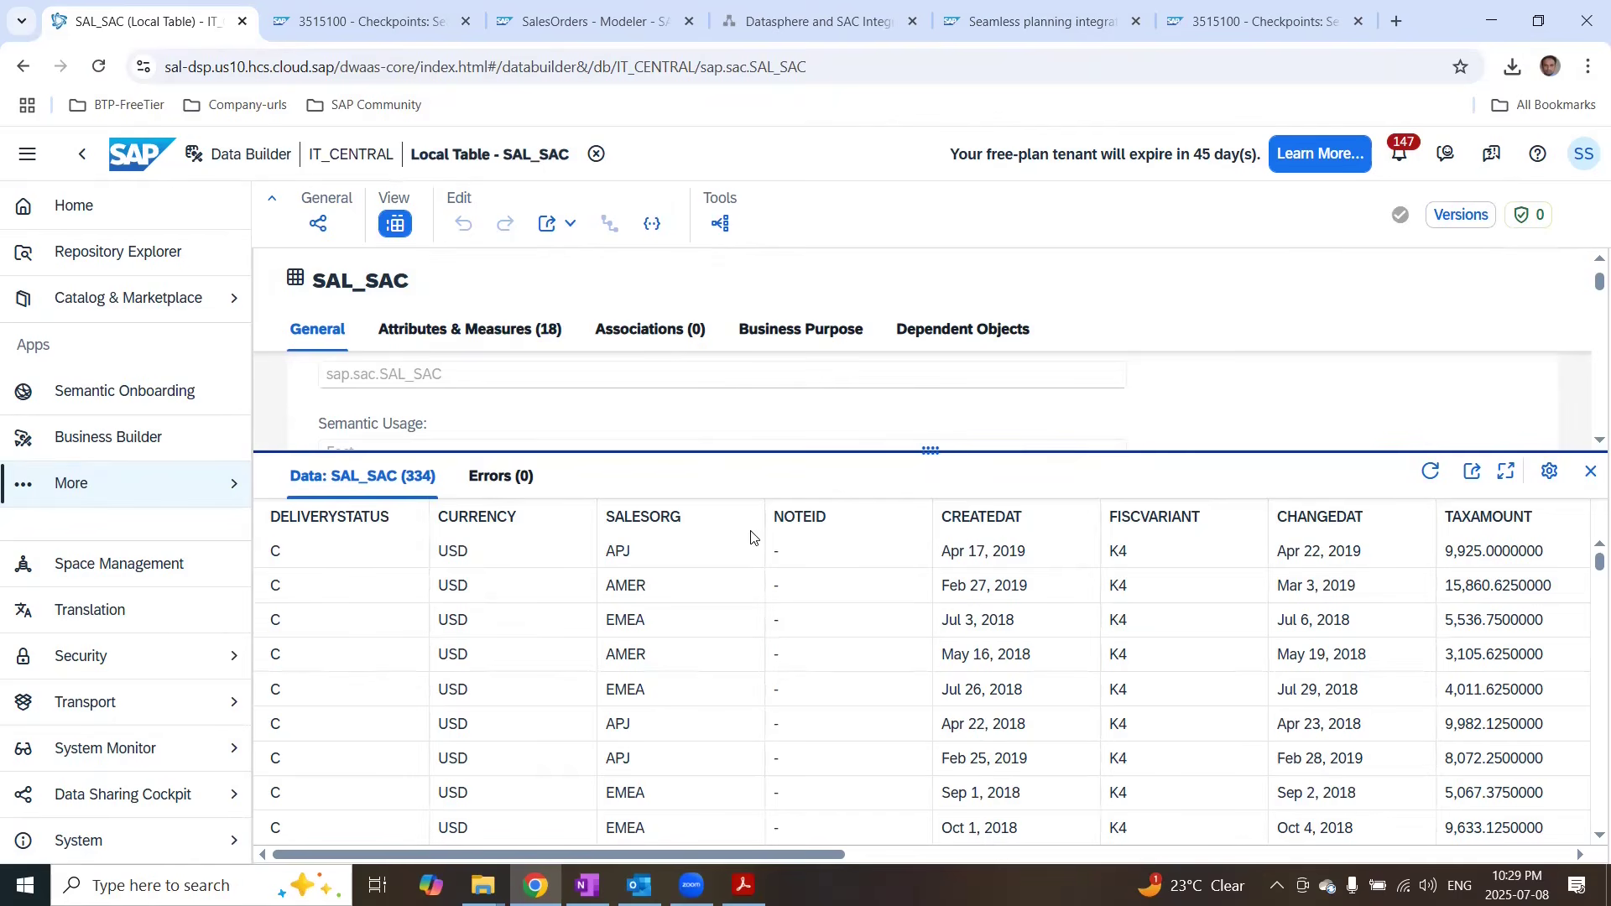
# Step: Switch to the seamless planning PDF guide and read its tenant configuration and storage location sections
pyautogui.hotkey('alt', 'Tab')
pyautogui.scroll(-1, 844, 538)
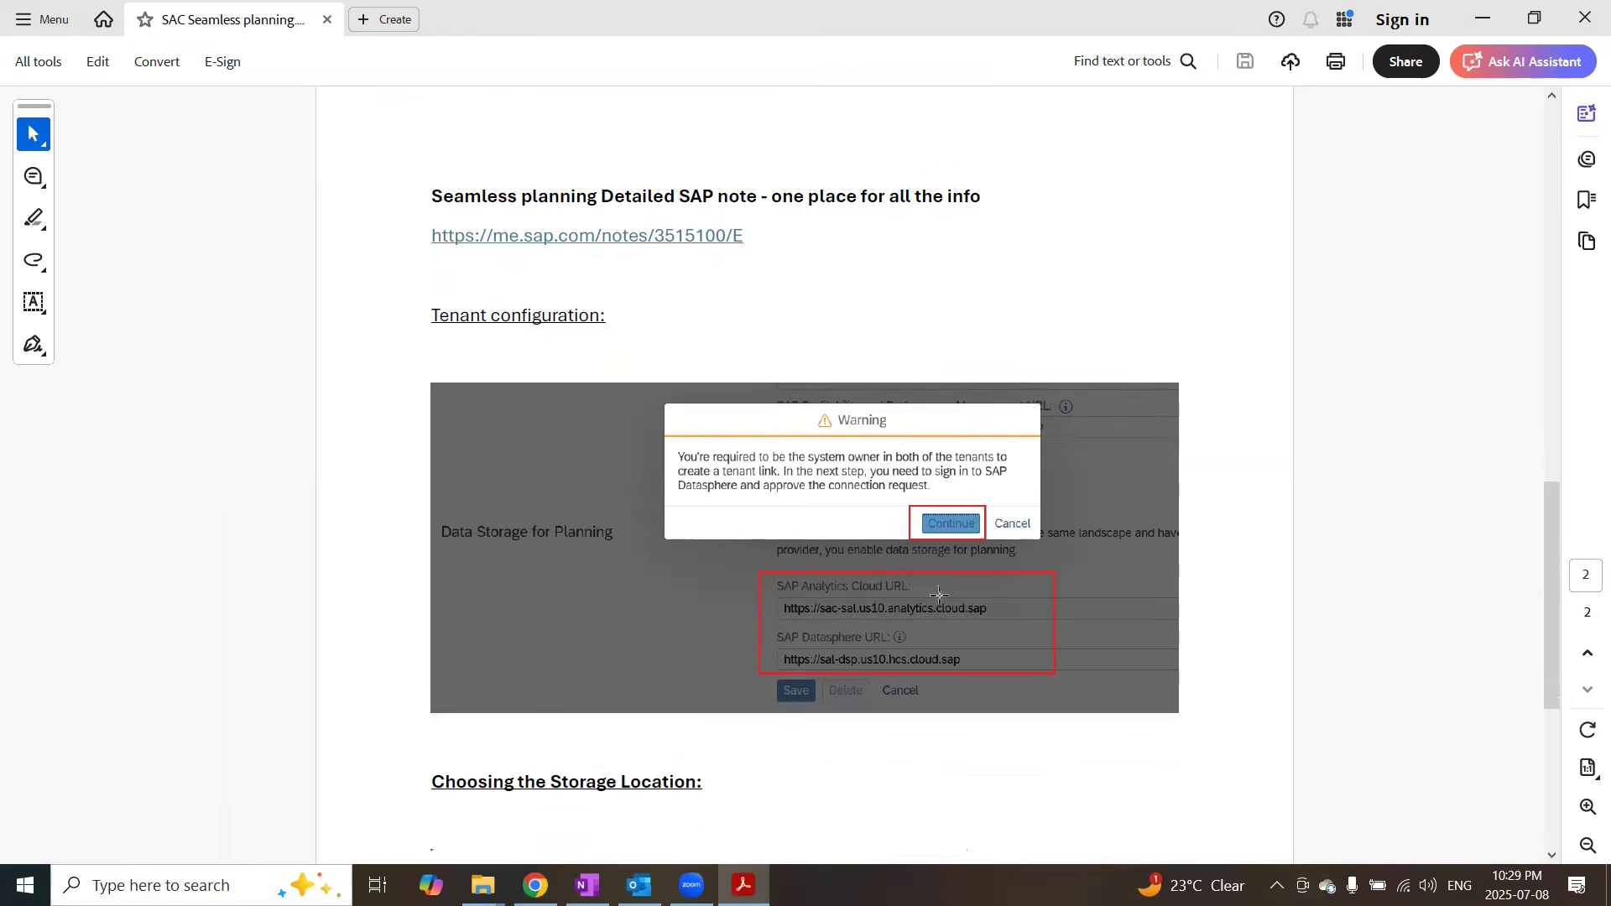
pyautogui.scroll(-3, 955, 541)
pyautogui.scroll(-3, 955, 542)
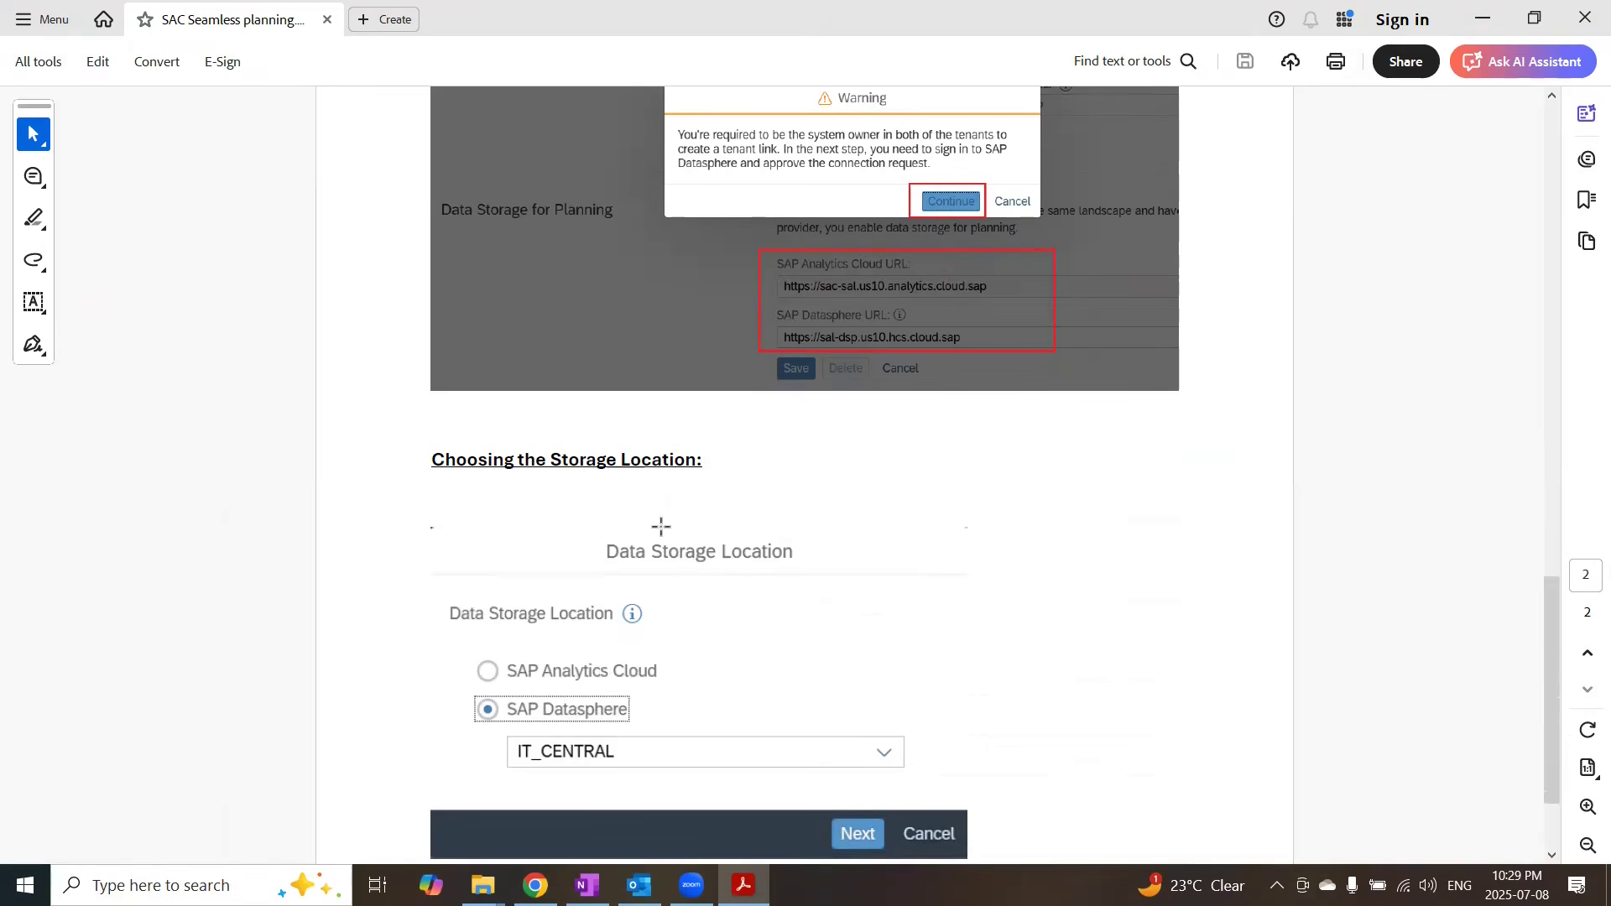
pyautogui.scroll(-1, 757, 545)
pyautogui.scroll(-1, 757, 546)
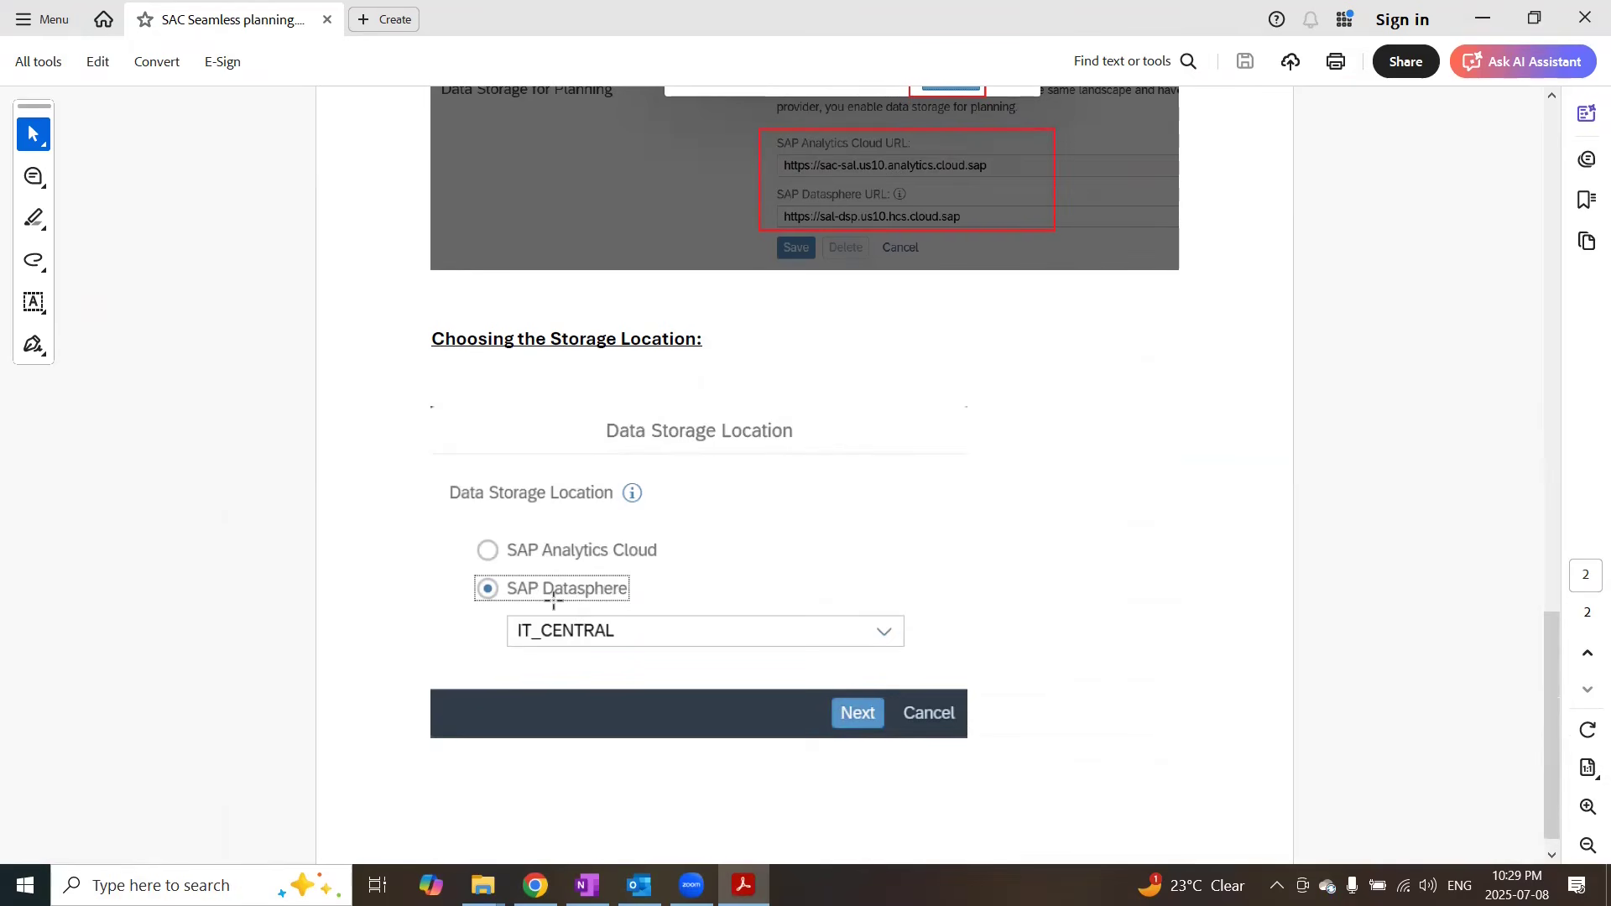
pyautogui.scroll(-1, 696, 629)
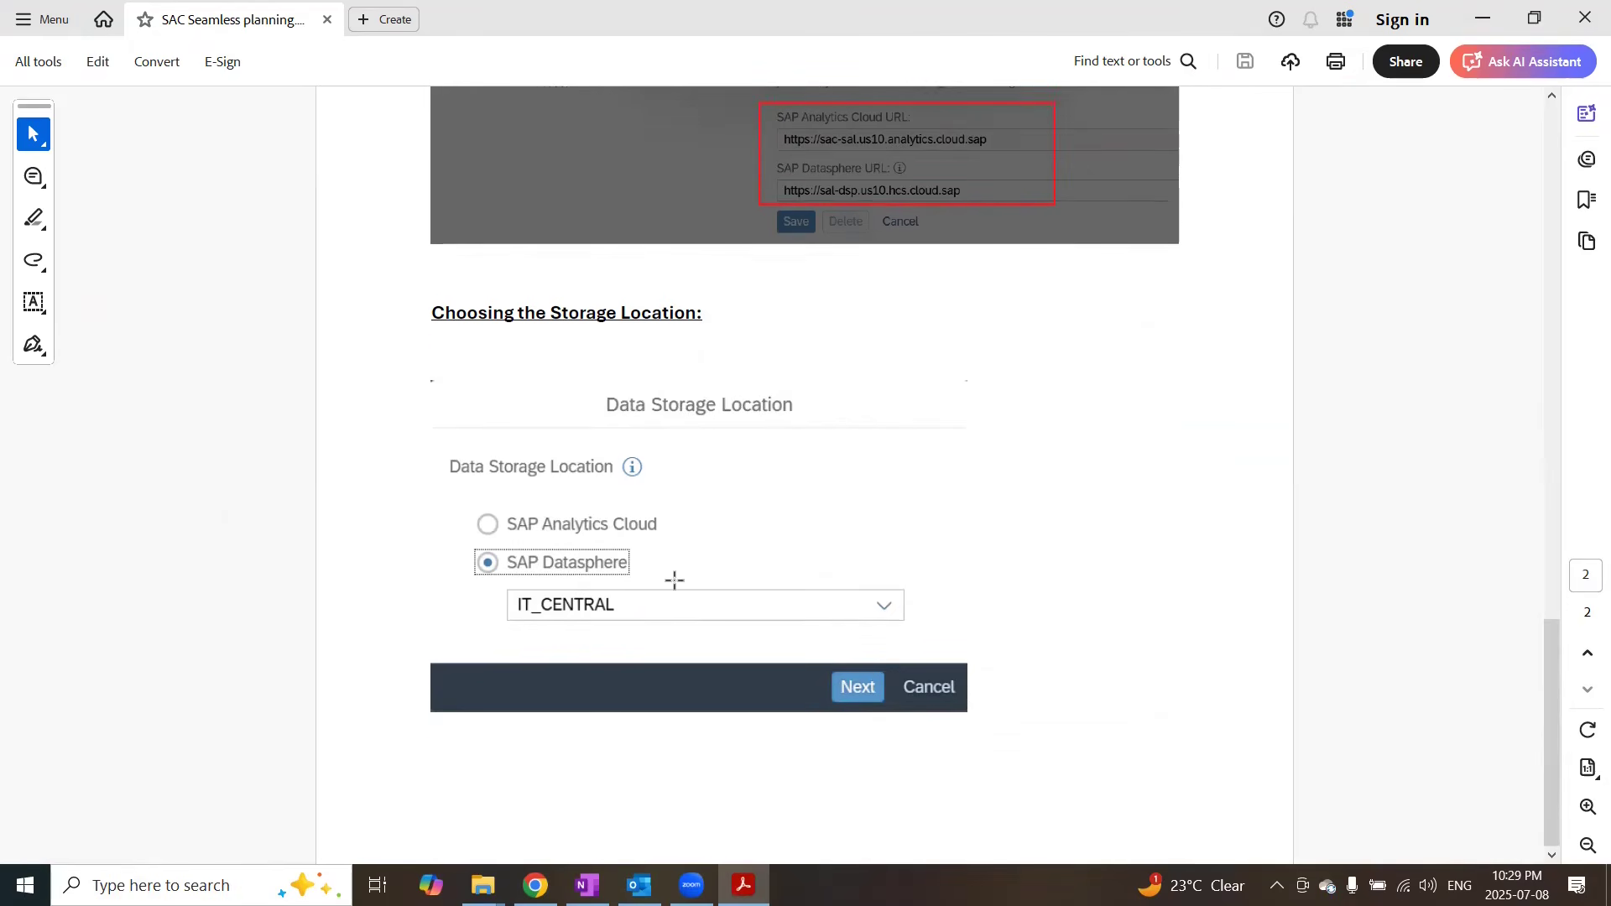